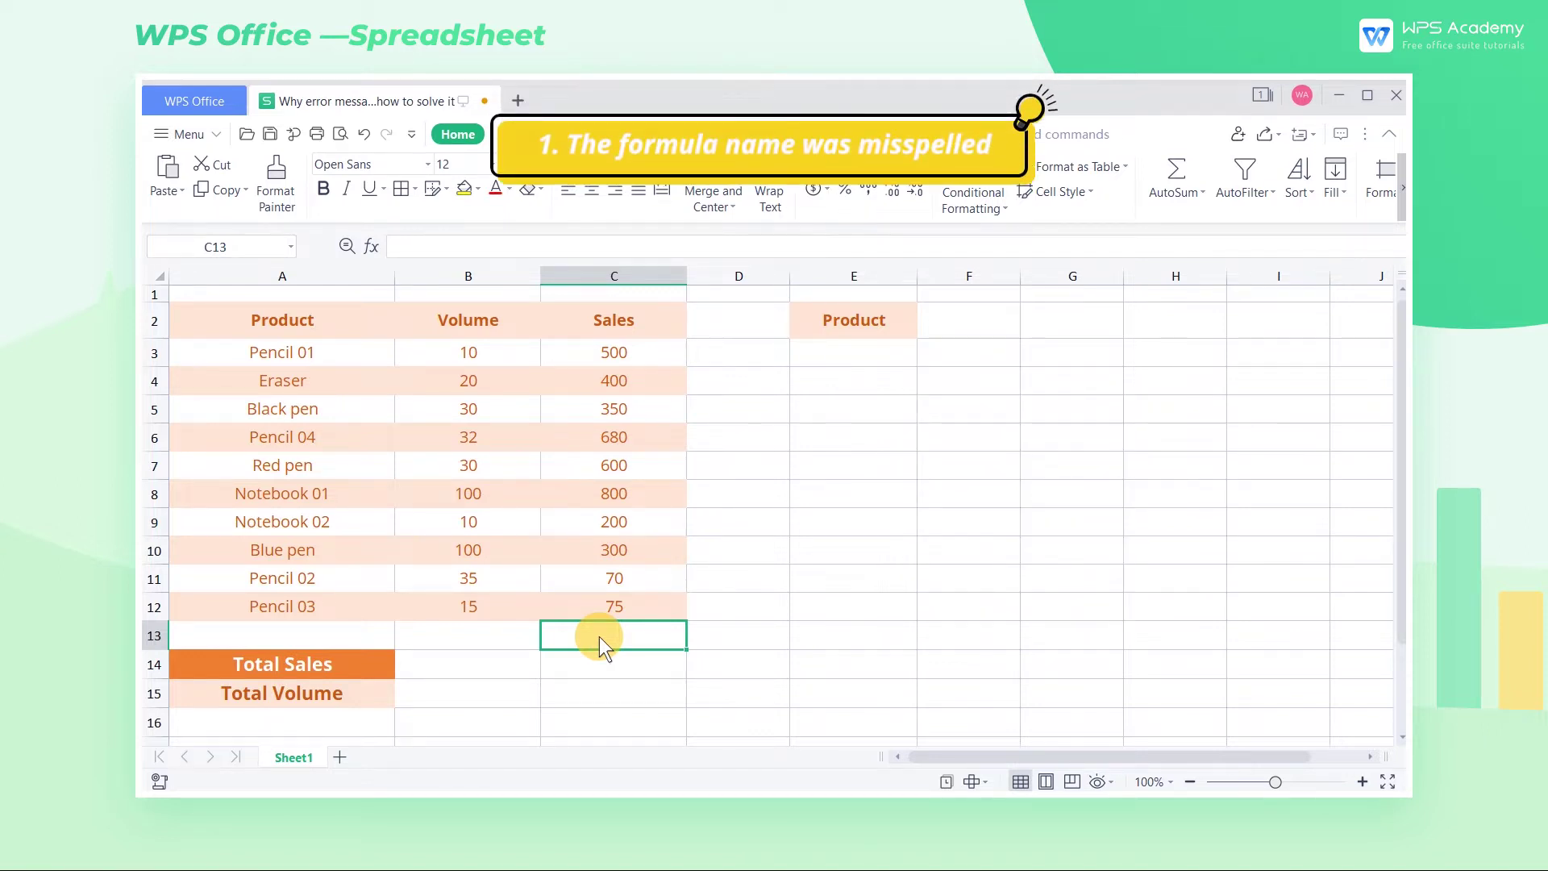
Step: Enter a sum of C3:C12 in B14, mistyped as =sun, which returns #NAME?
{"action": "double_click", "coordinate": [497, 670]}
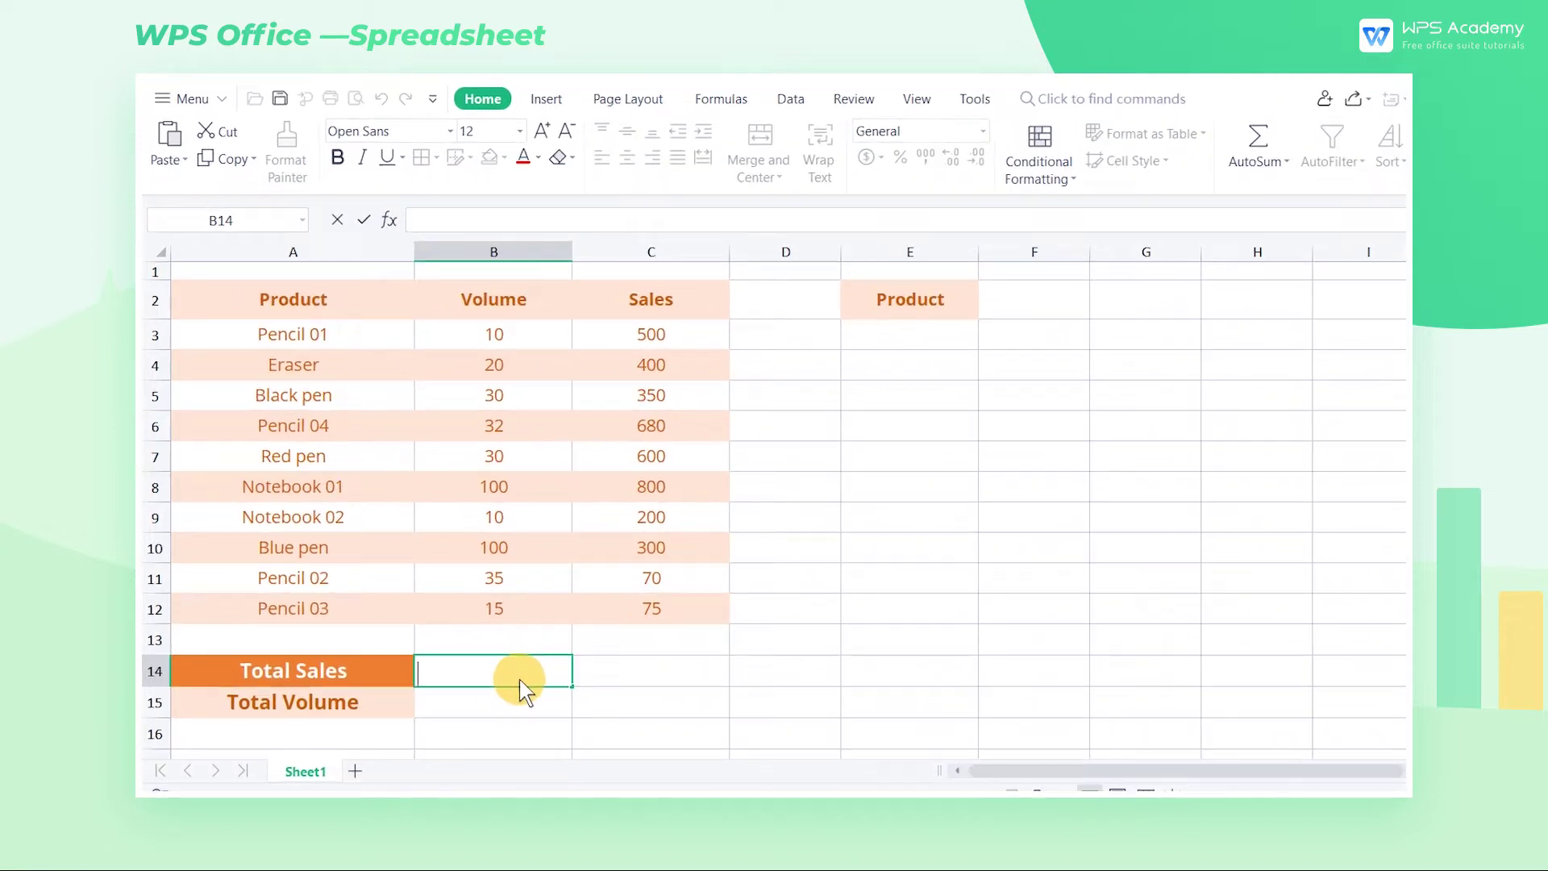
{"action": "type", "text": "="}
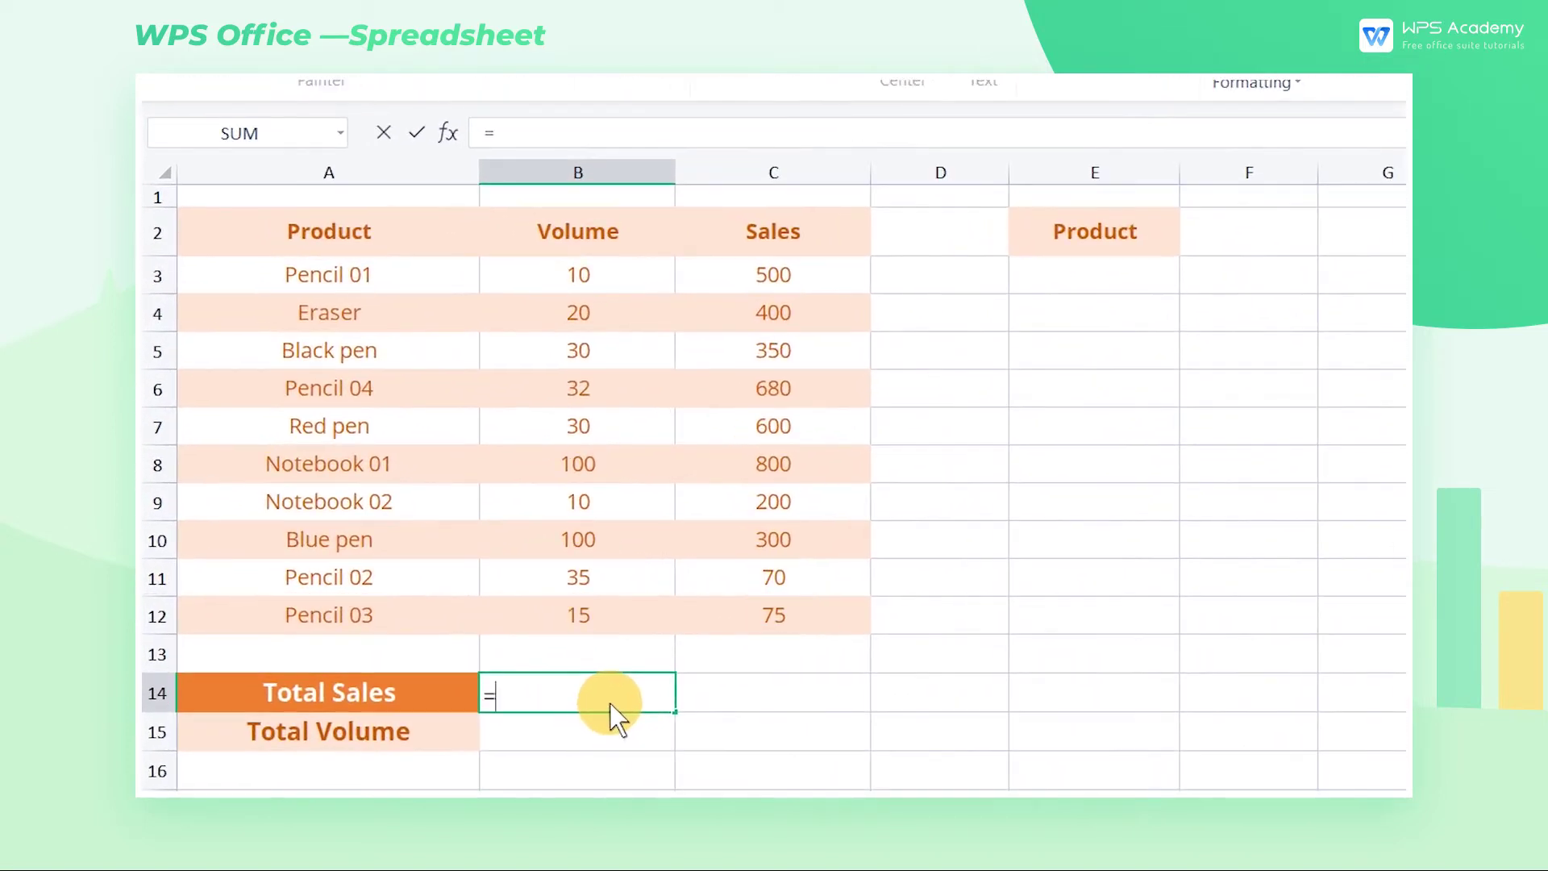
{"action": "type", "text": "sun("}
{"action": "left_click_drag", "start_coordinate": [750, 278], "coordinate": [753, 622]}
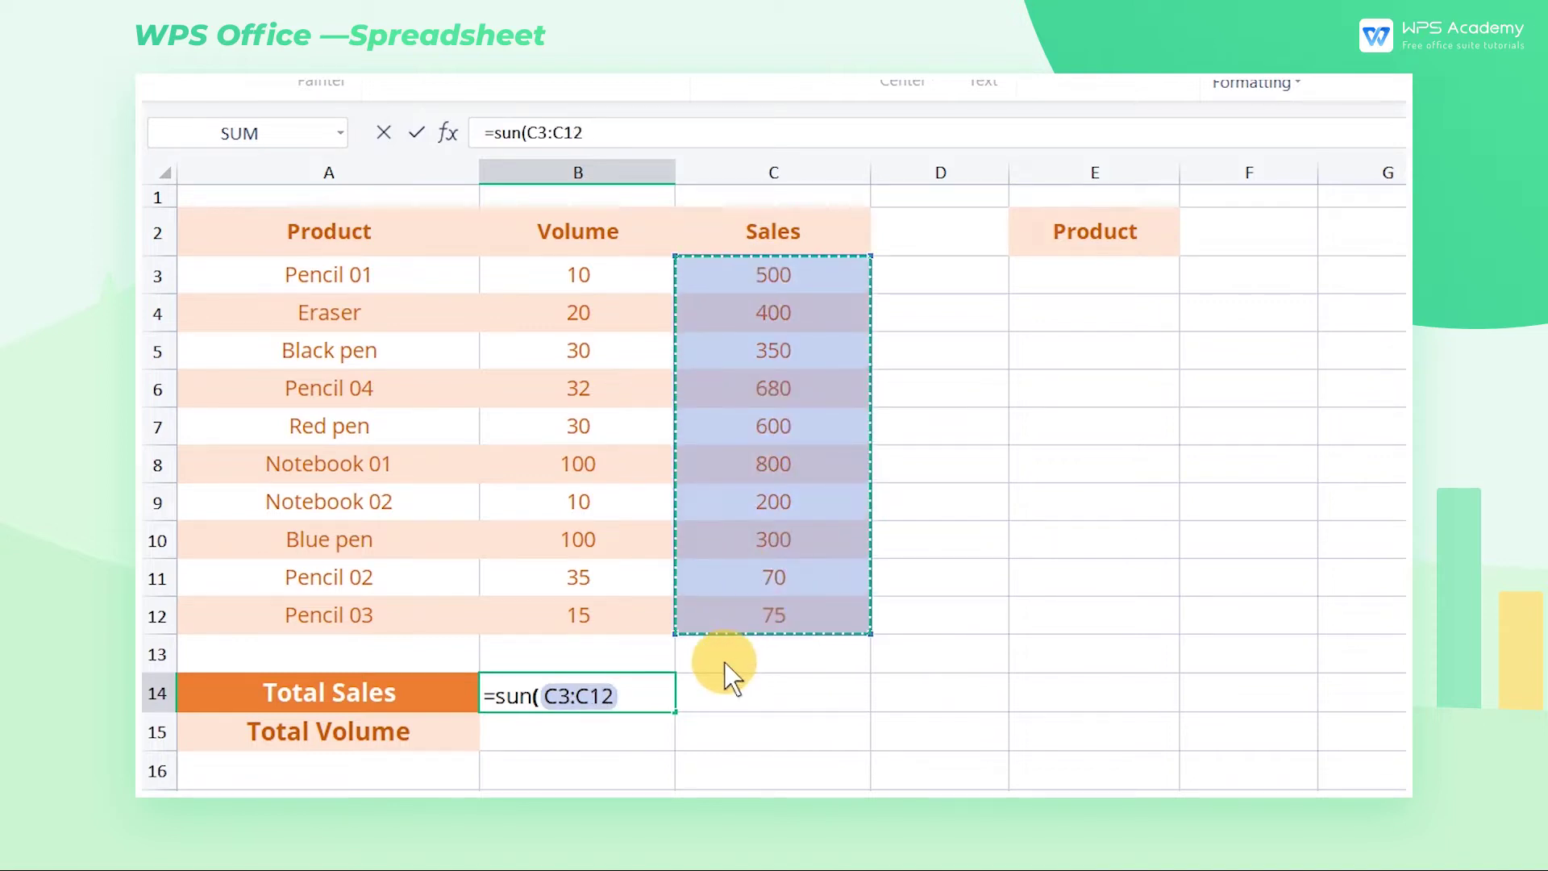
{"action": "type", "text": ")"}
{"action": "key", "text": "Return"}
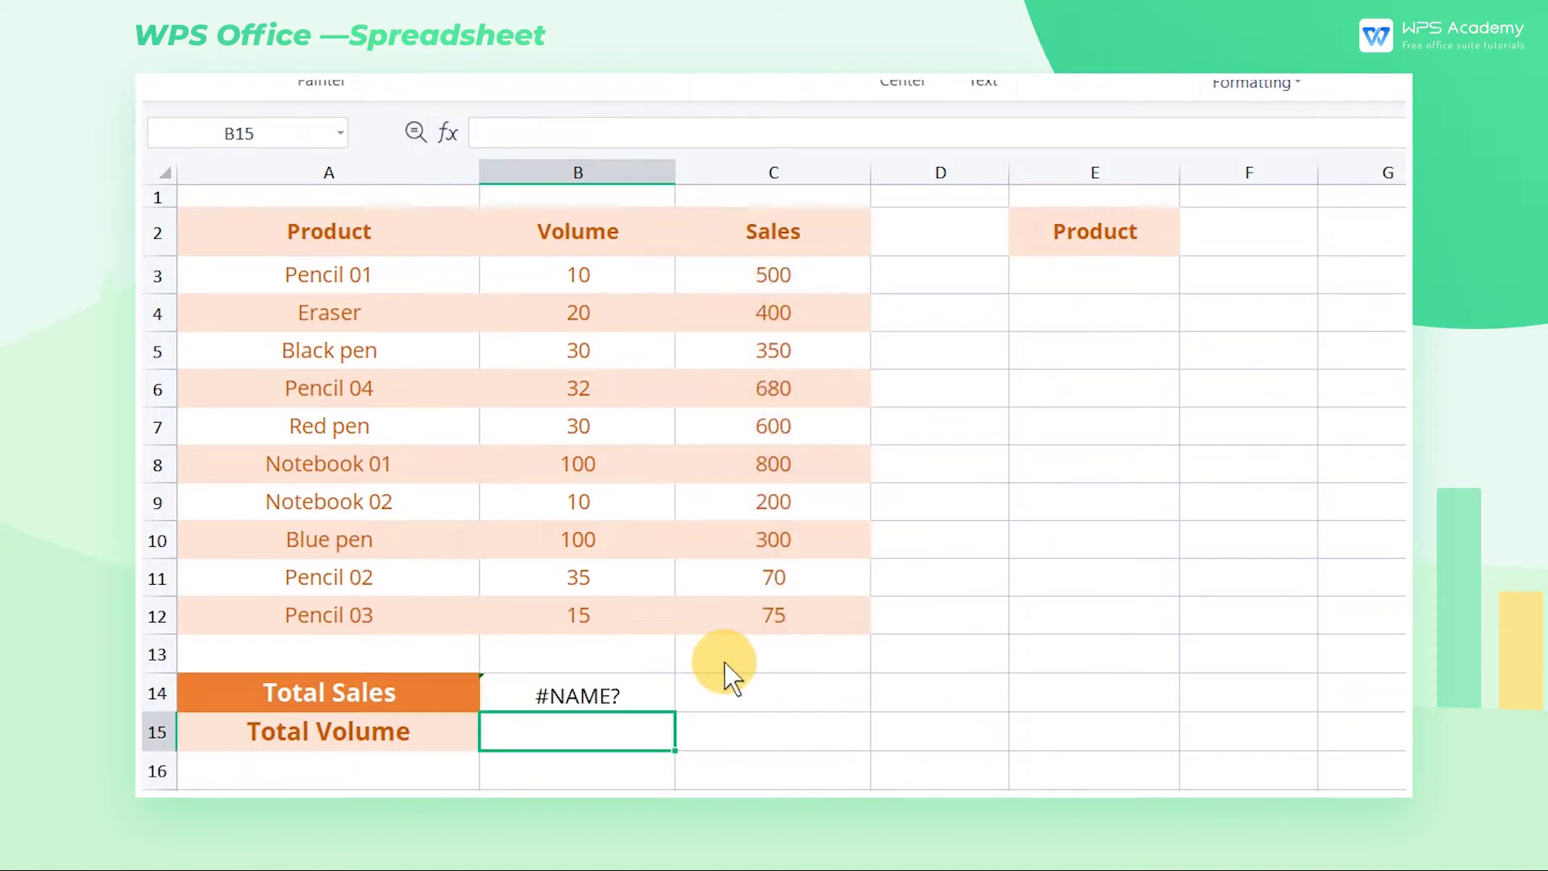
{"action": "left_click", "coordinate": [660, 699]}
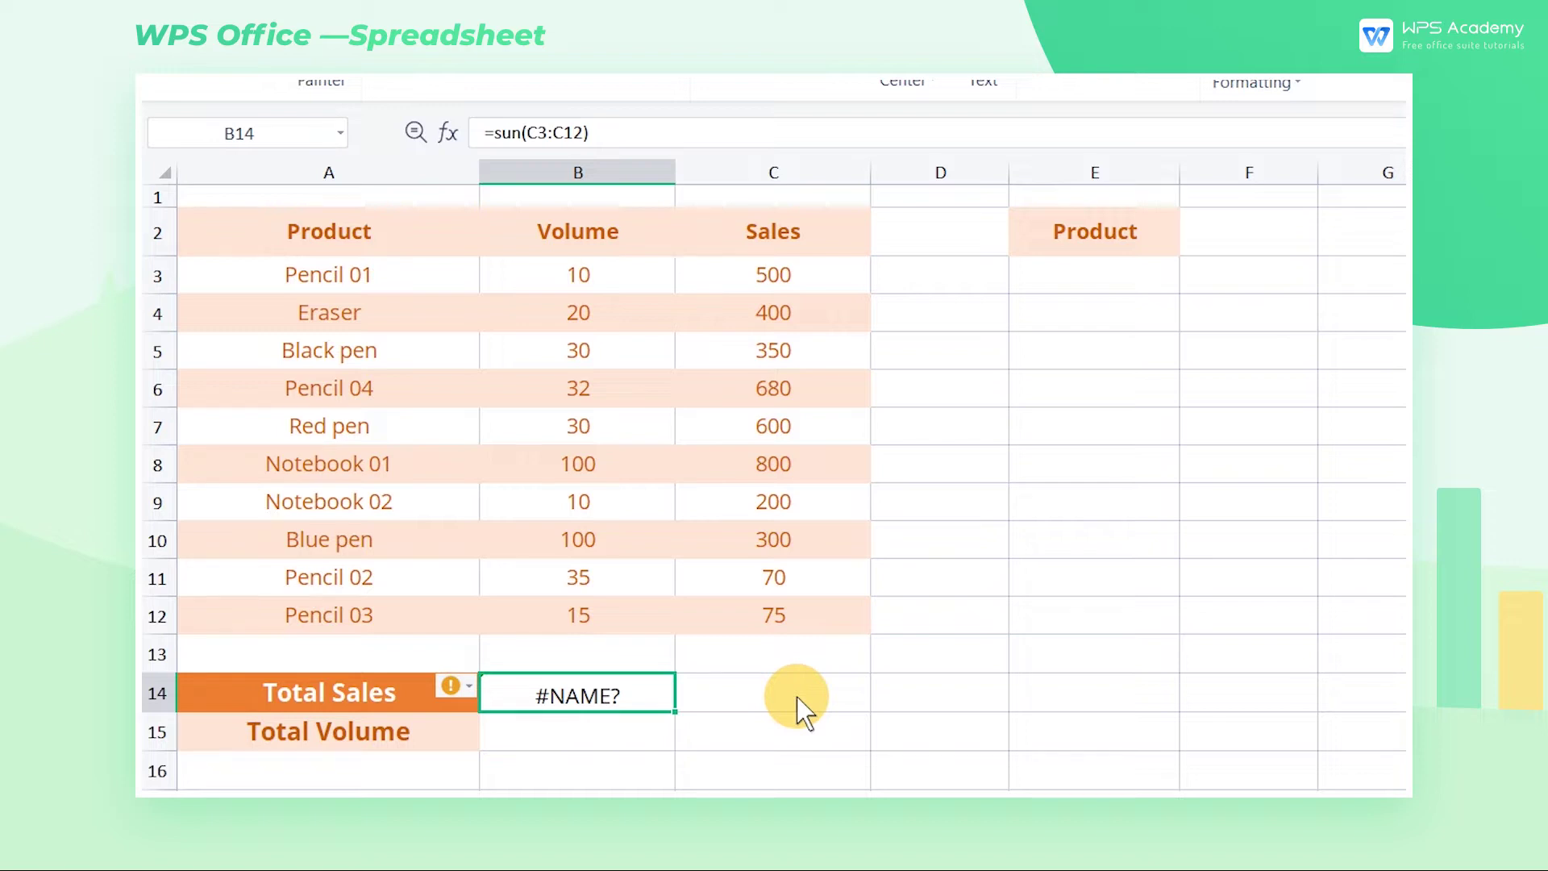
Step: Replace B14's formula with =SUM(C3:C12) so Total Sales shows 3975
{"action": "double_click", "coordinate": [625, 695]}
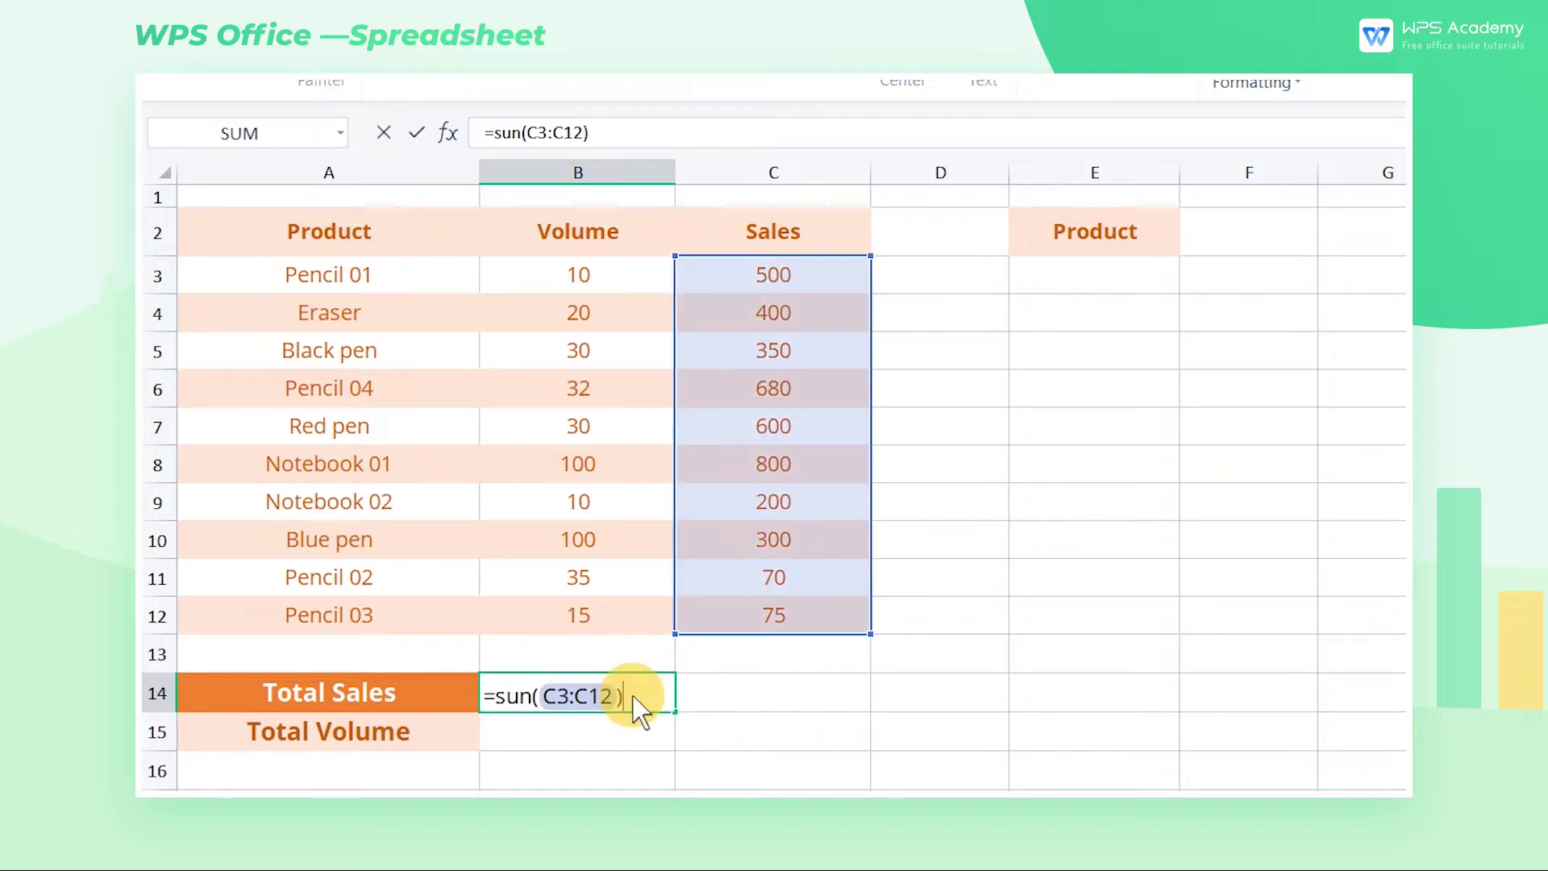
{"action": "left_click_drag", "start_coordinate": [646, 695], "coordinate": [492, 693]}
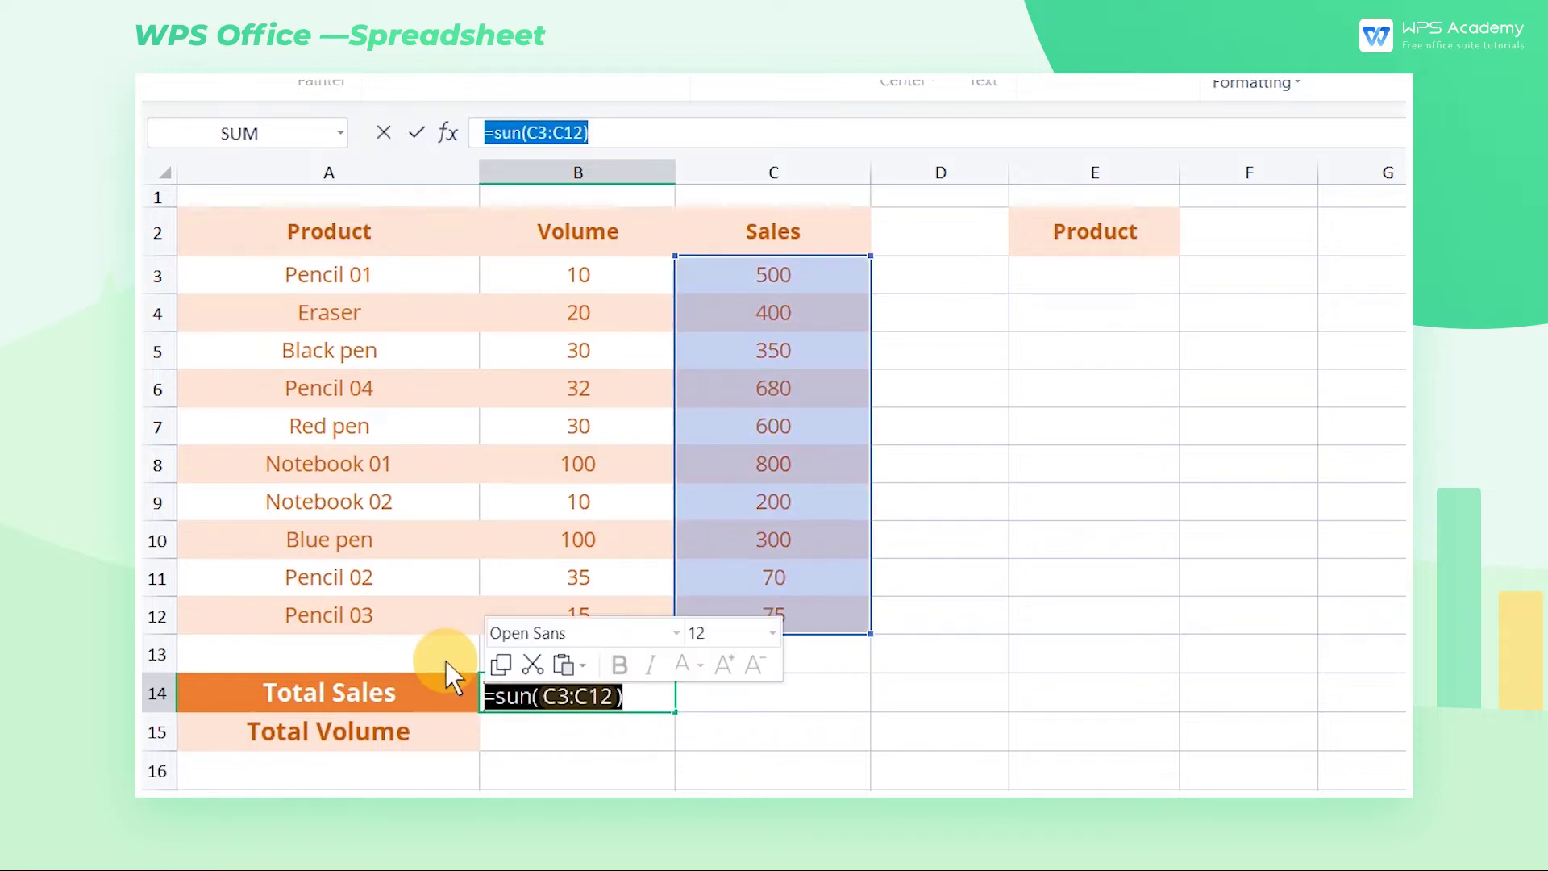
{"action": "type", "text": "=sum"}
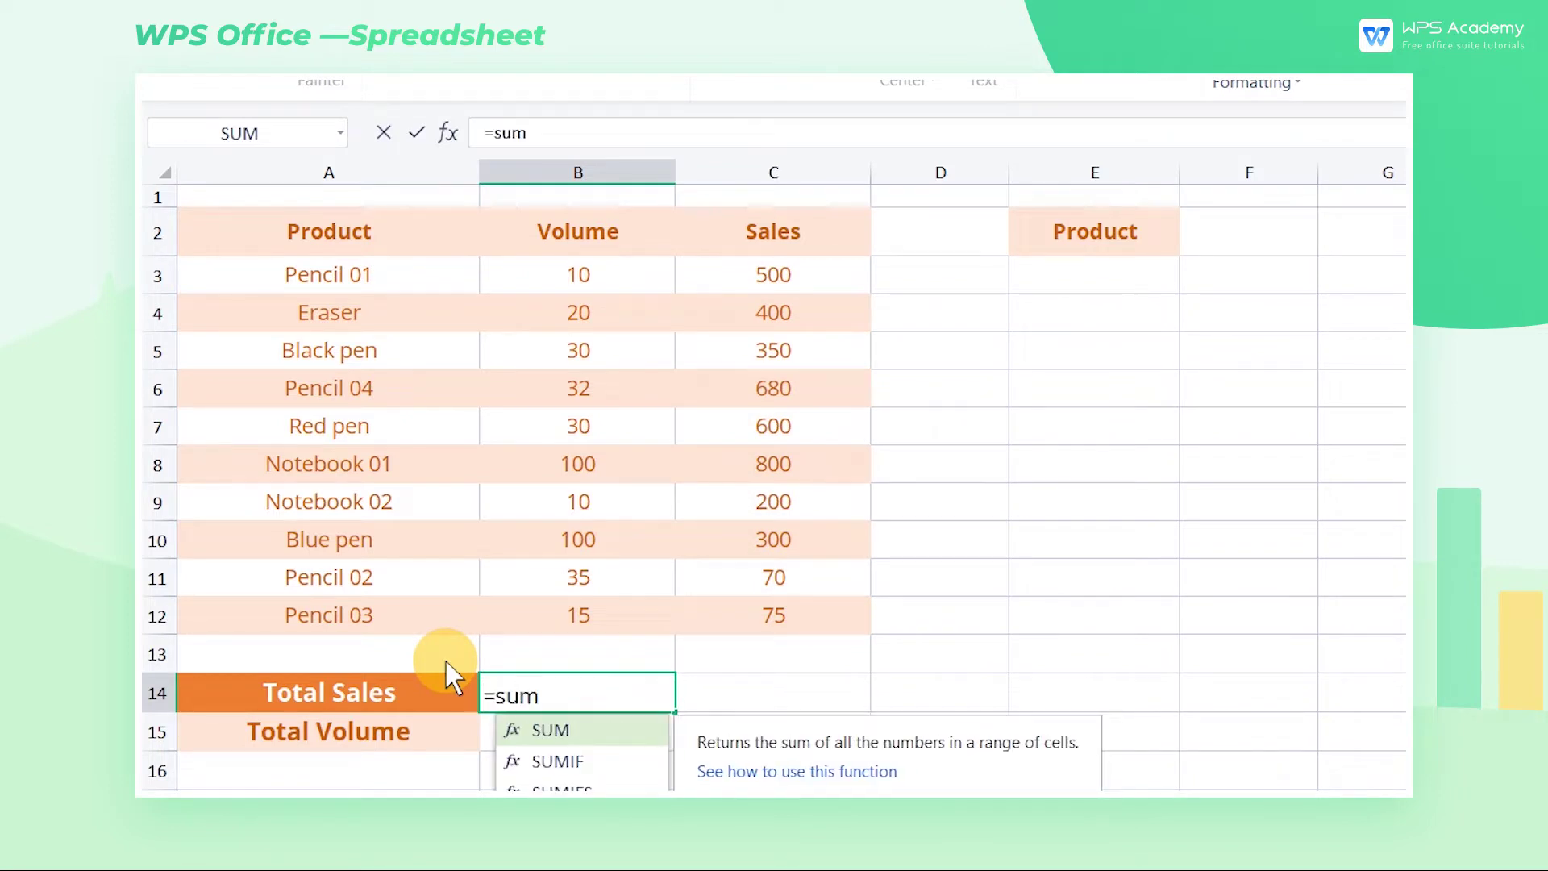
{"action": "key", "text": "Tab"}
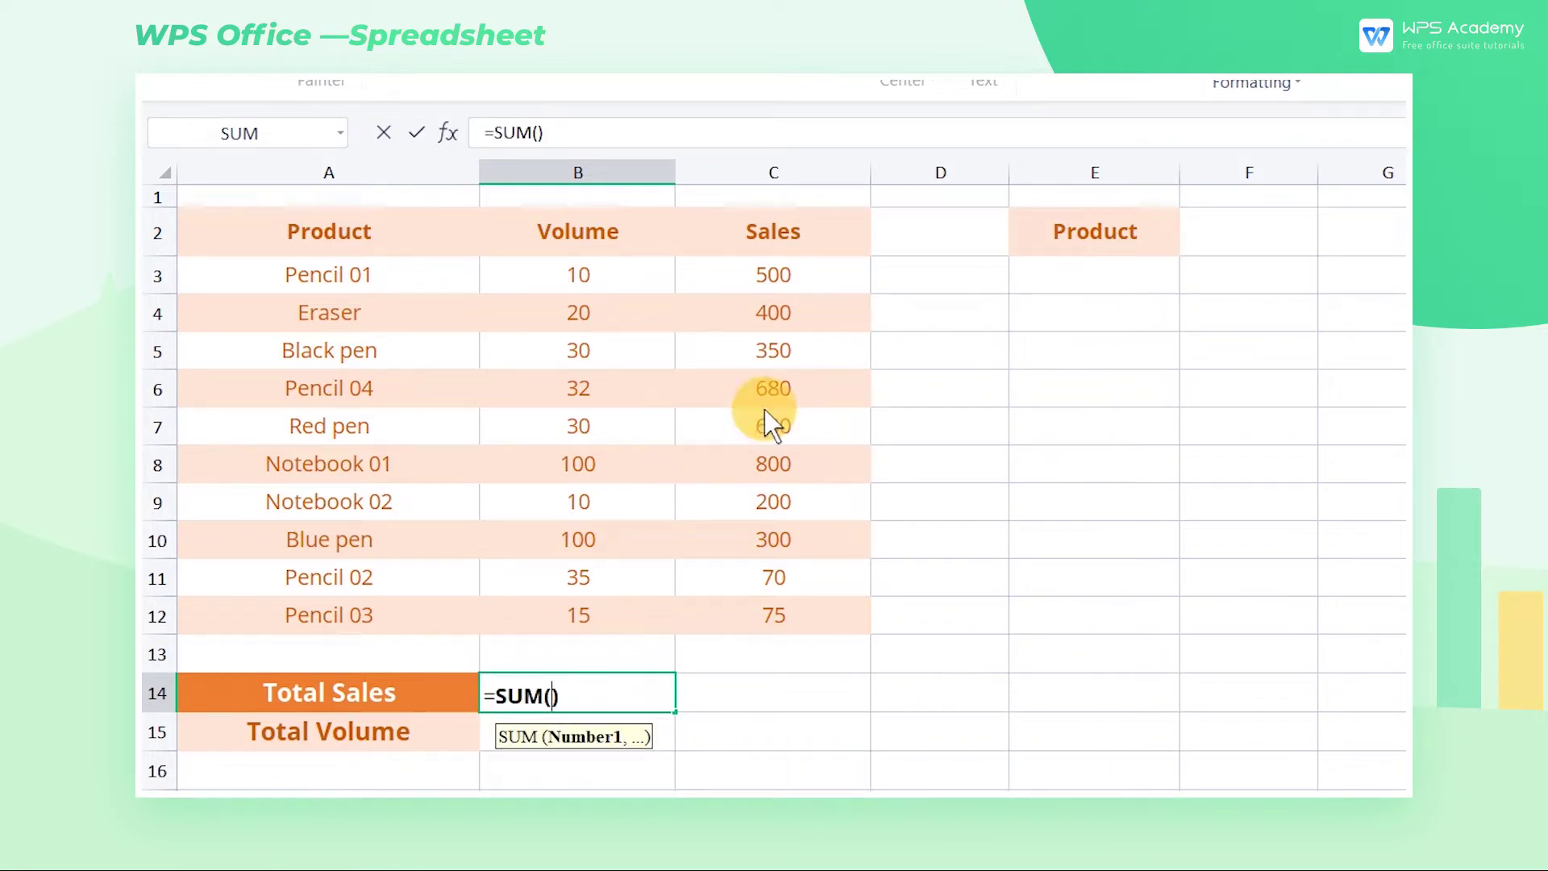
{"action": "left_click_drag", "start_coordinate": [810, 277], "coordinate": [810, 617]}
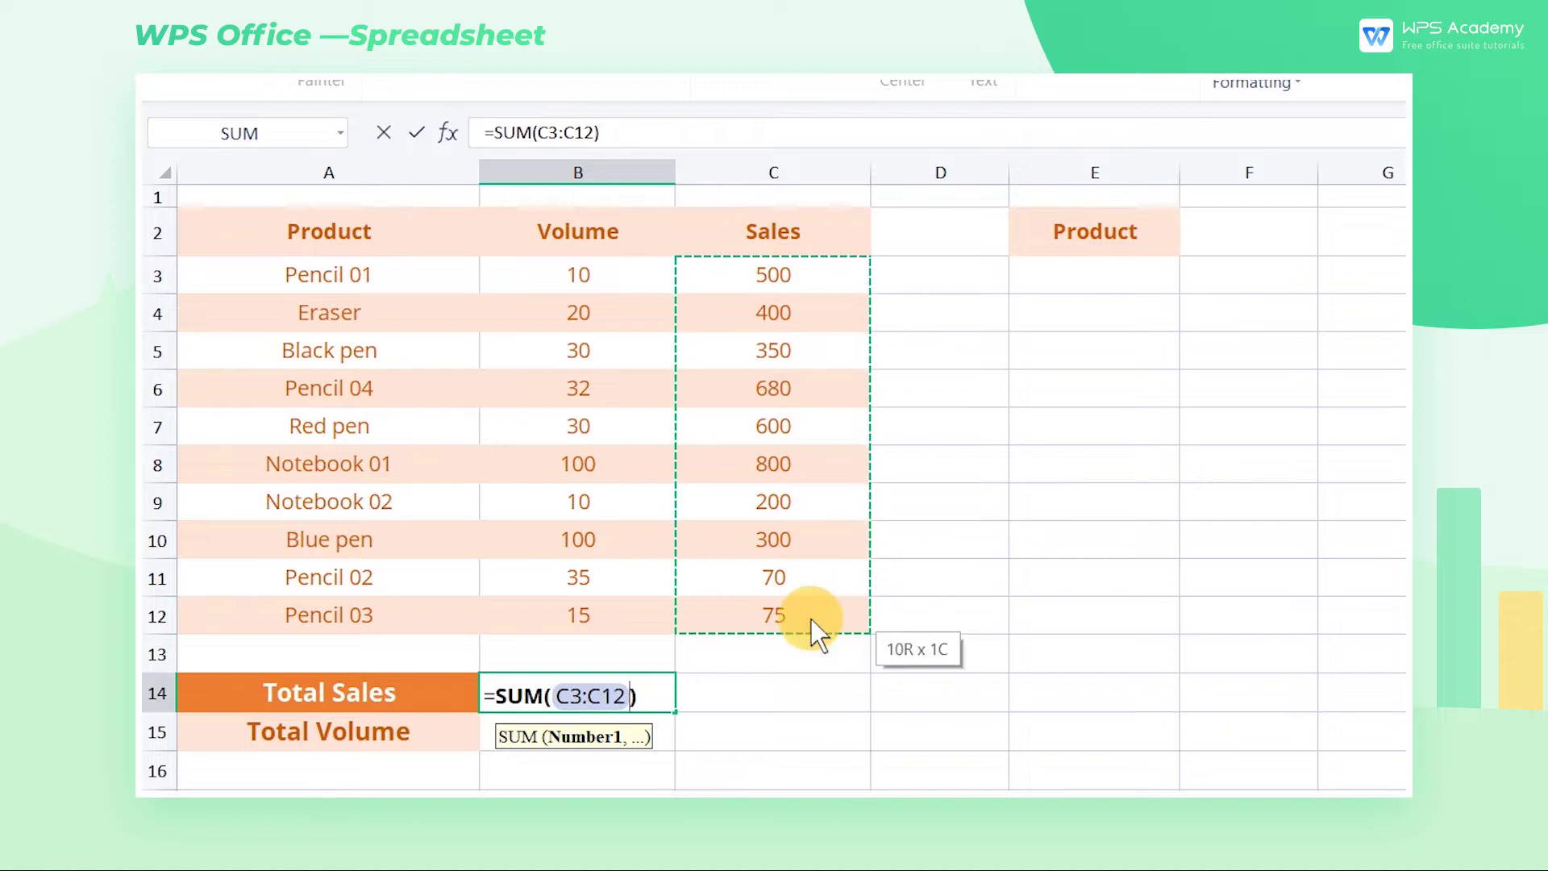
{"action": "key", "text": "Return"}
Step: Enter =SUBSTITUTE(A3,Pencil,Automatic pencil) in E3 with the text arguments left unquoted
{"action": "left_click", "coordinate": [668, 702]}
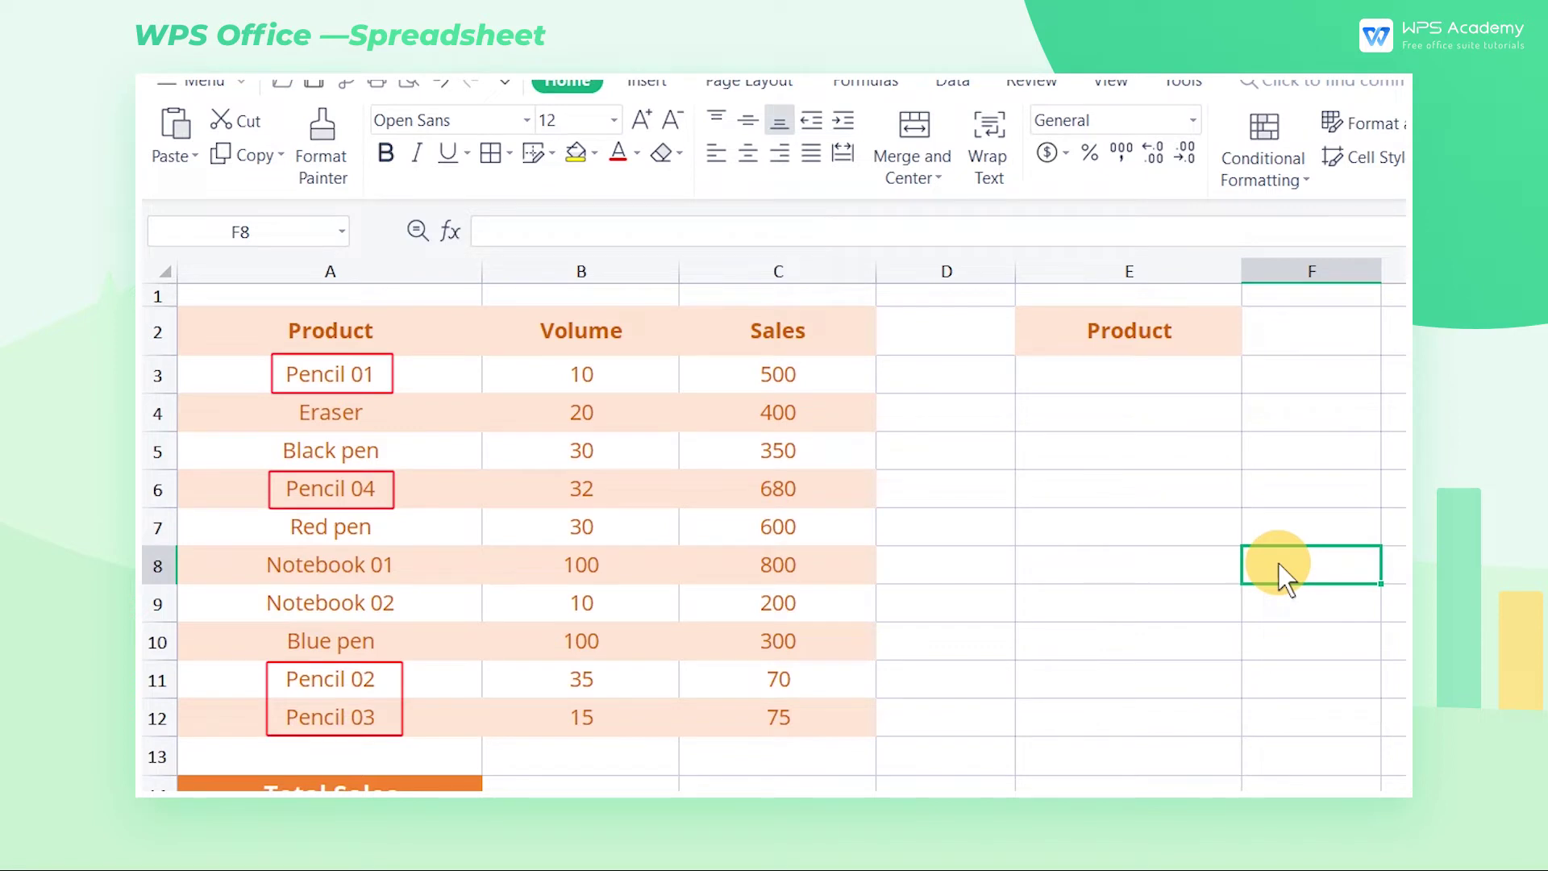
{"action": "double_click", "coordinate": [1154, 394]}
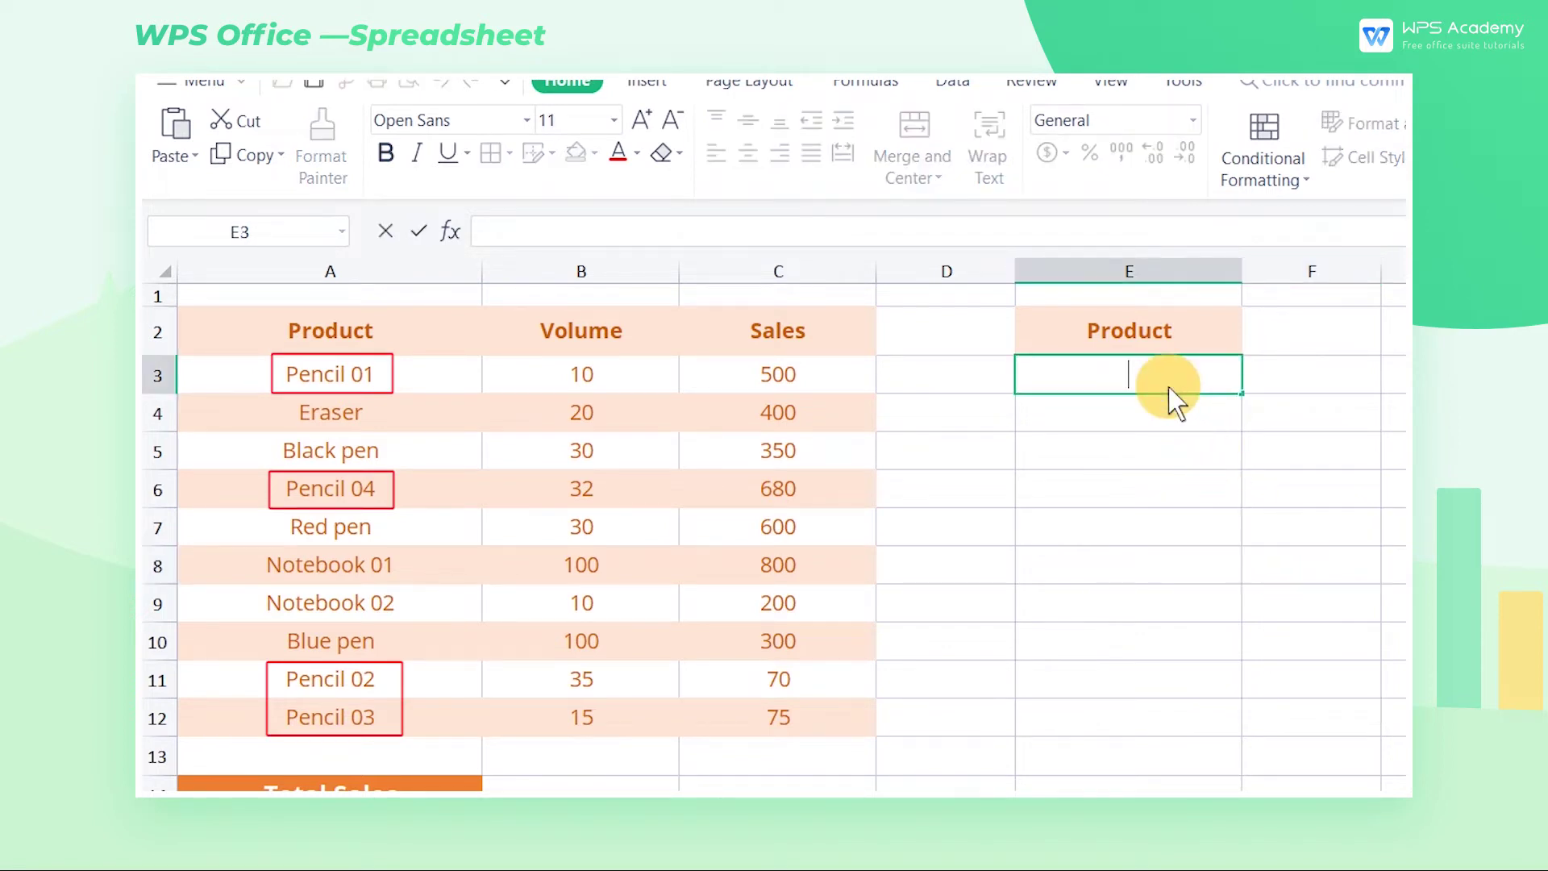
{"action": "type", "text": "=sub"}
{"action": "key", "text": "Tab"}
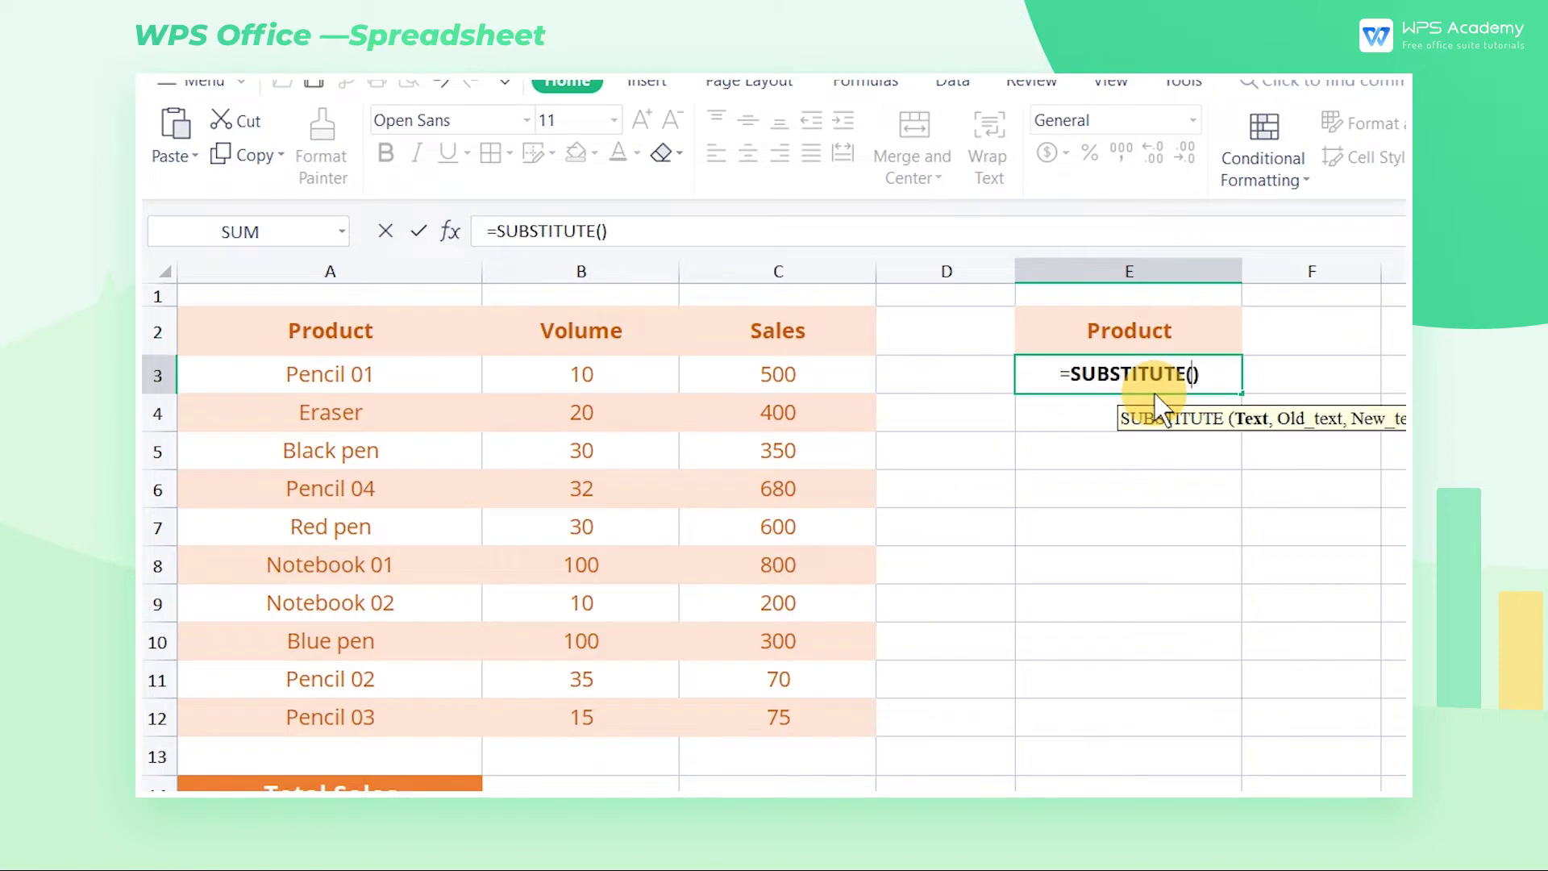
{"action": "left_click", "coordinate": [395, 381]}
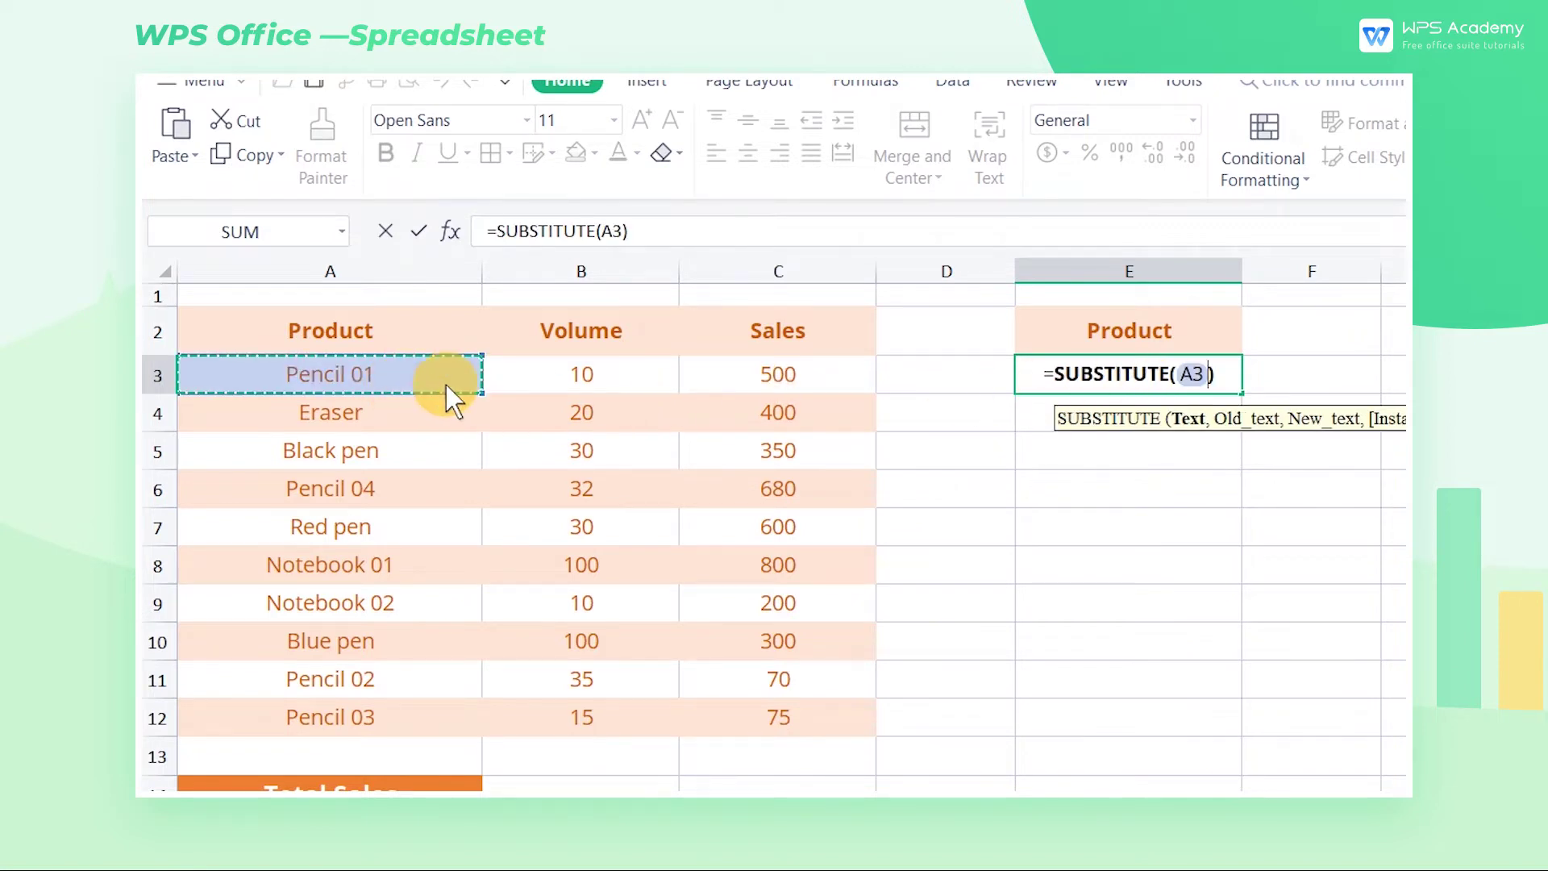
{"action": "type", "text": ",Pencil"}
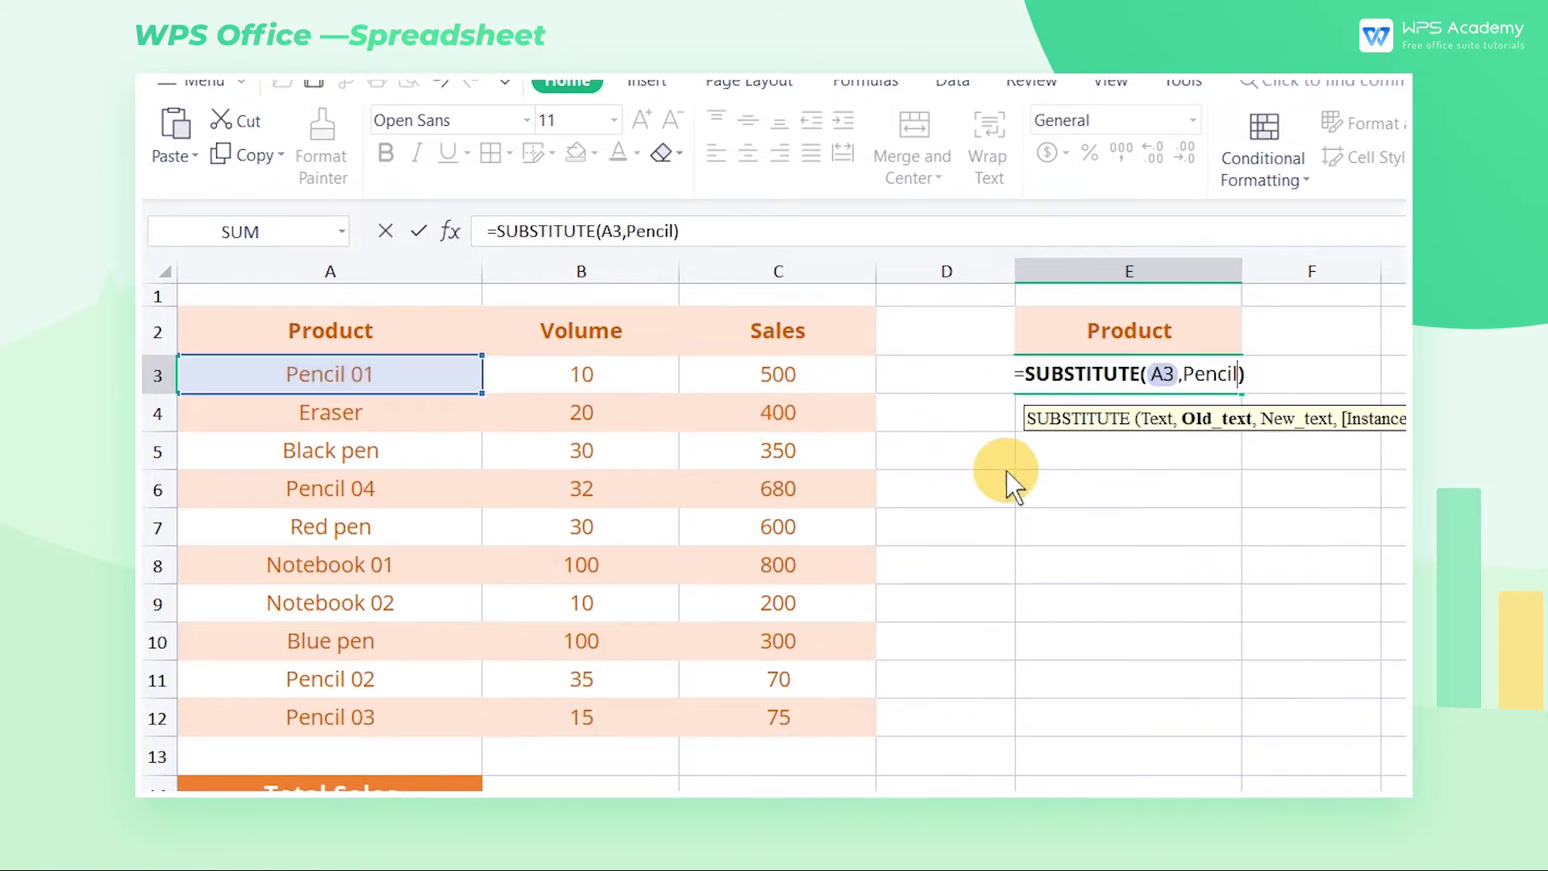
{"action": "type", "text": ",Automatic pencil"}
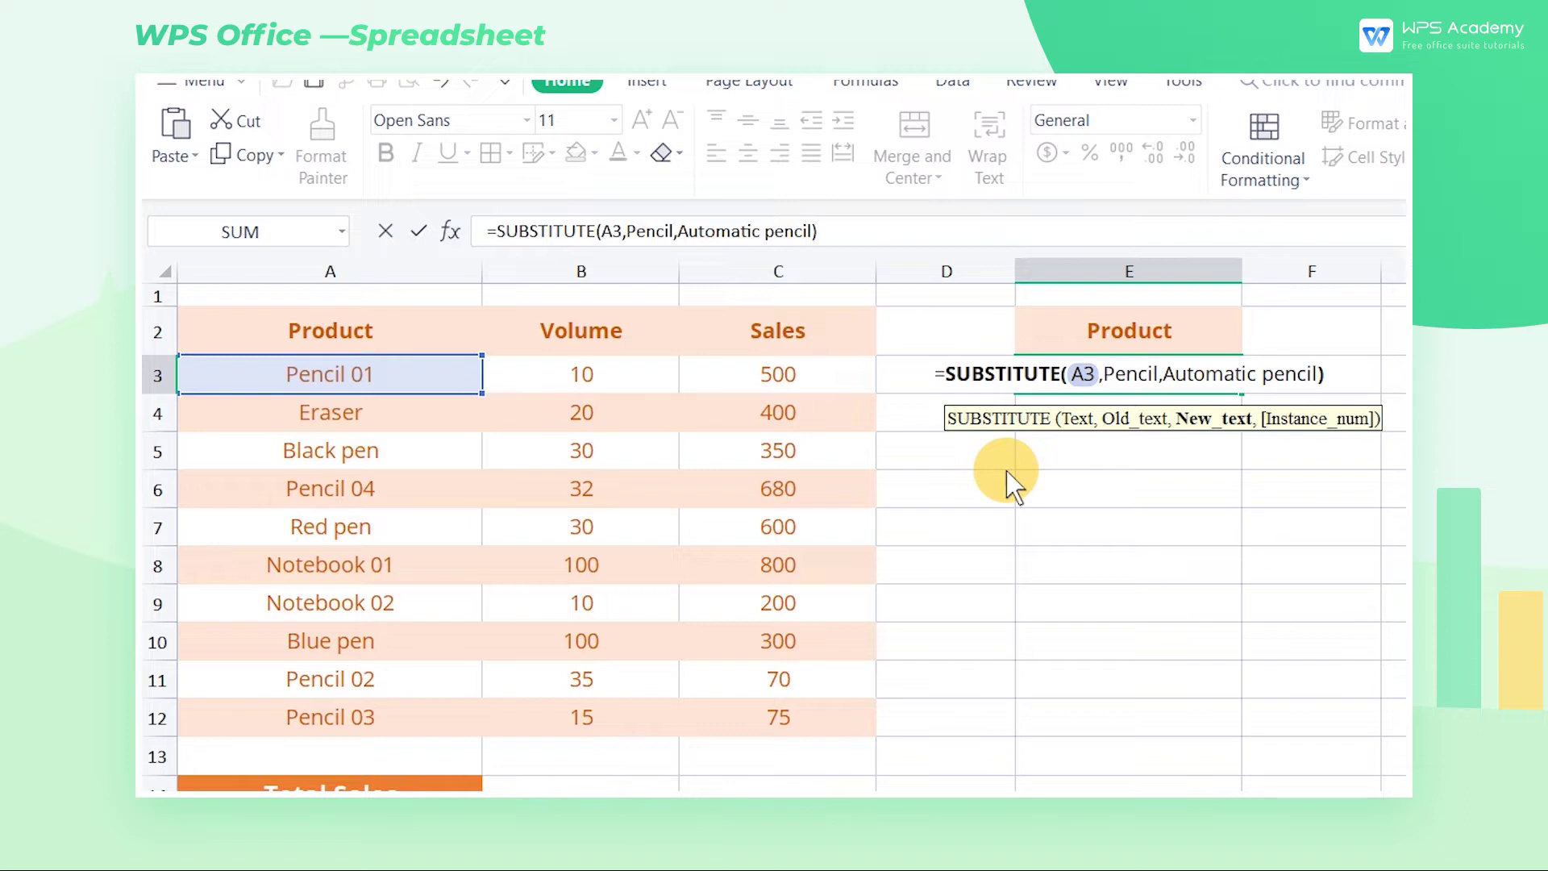
{"action": "key", "text": "Return"}
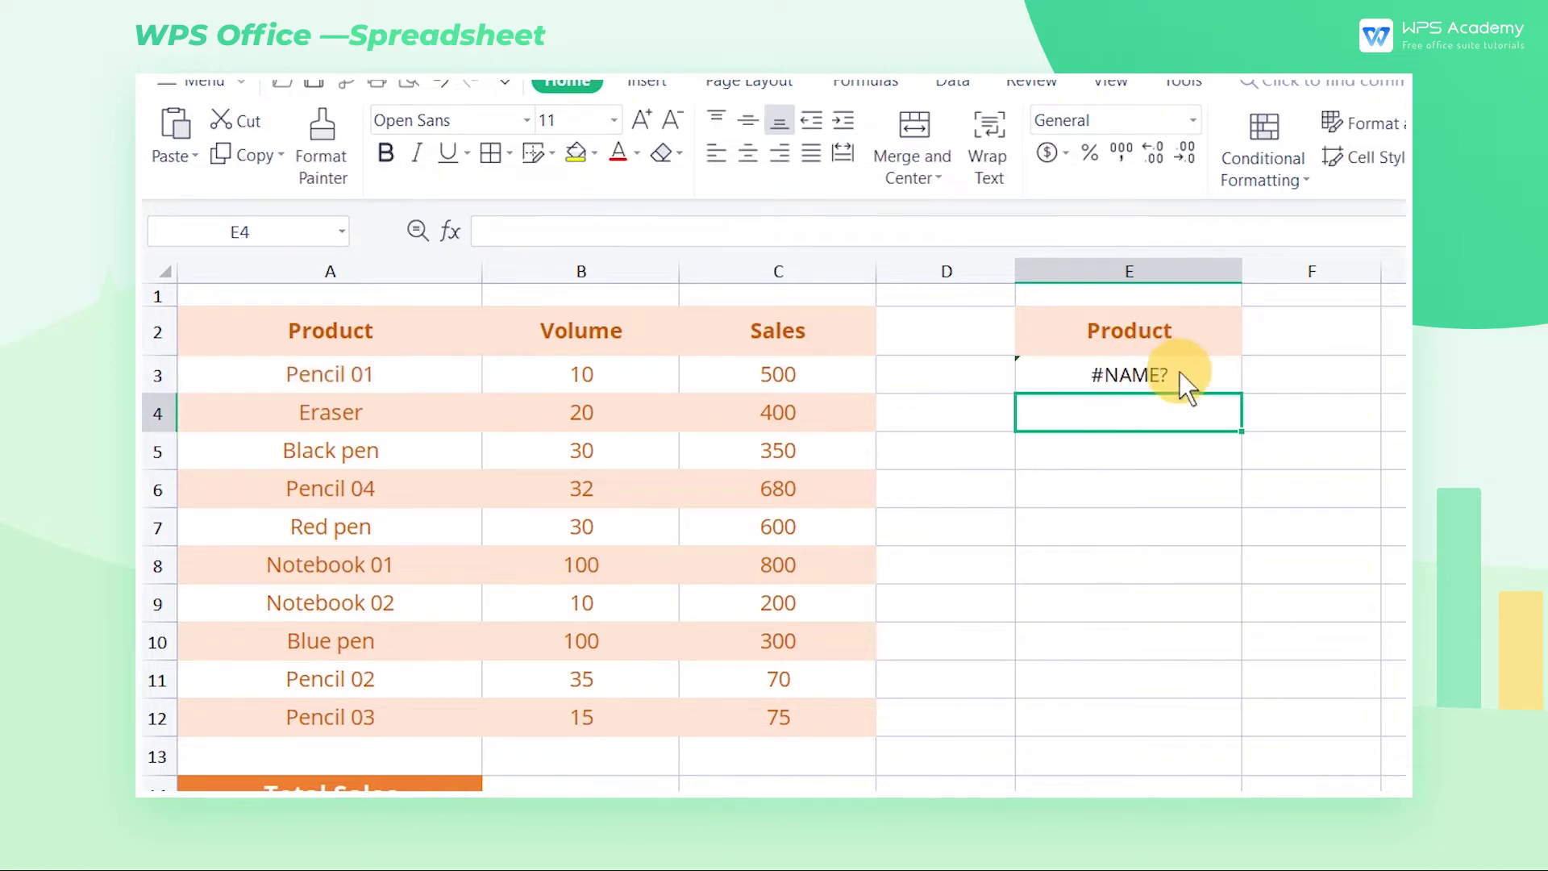
Step: Put quotation marks around the Pencil and Automatic Pencil arguments in E3's SUBSTITUTE formula
{"action": "left_click", "coordinate": [1200, 385]}
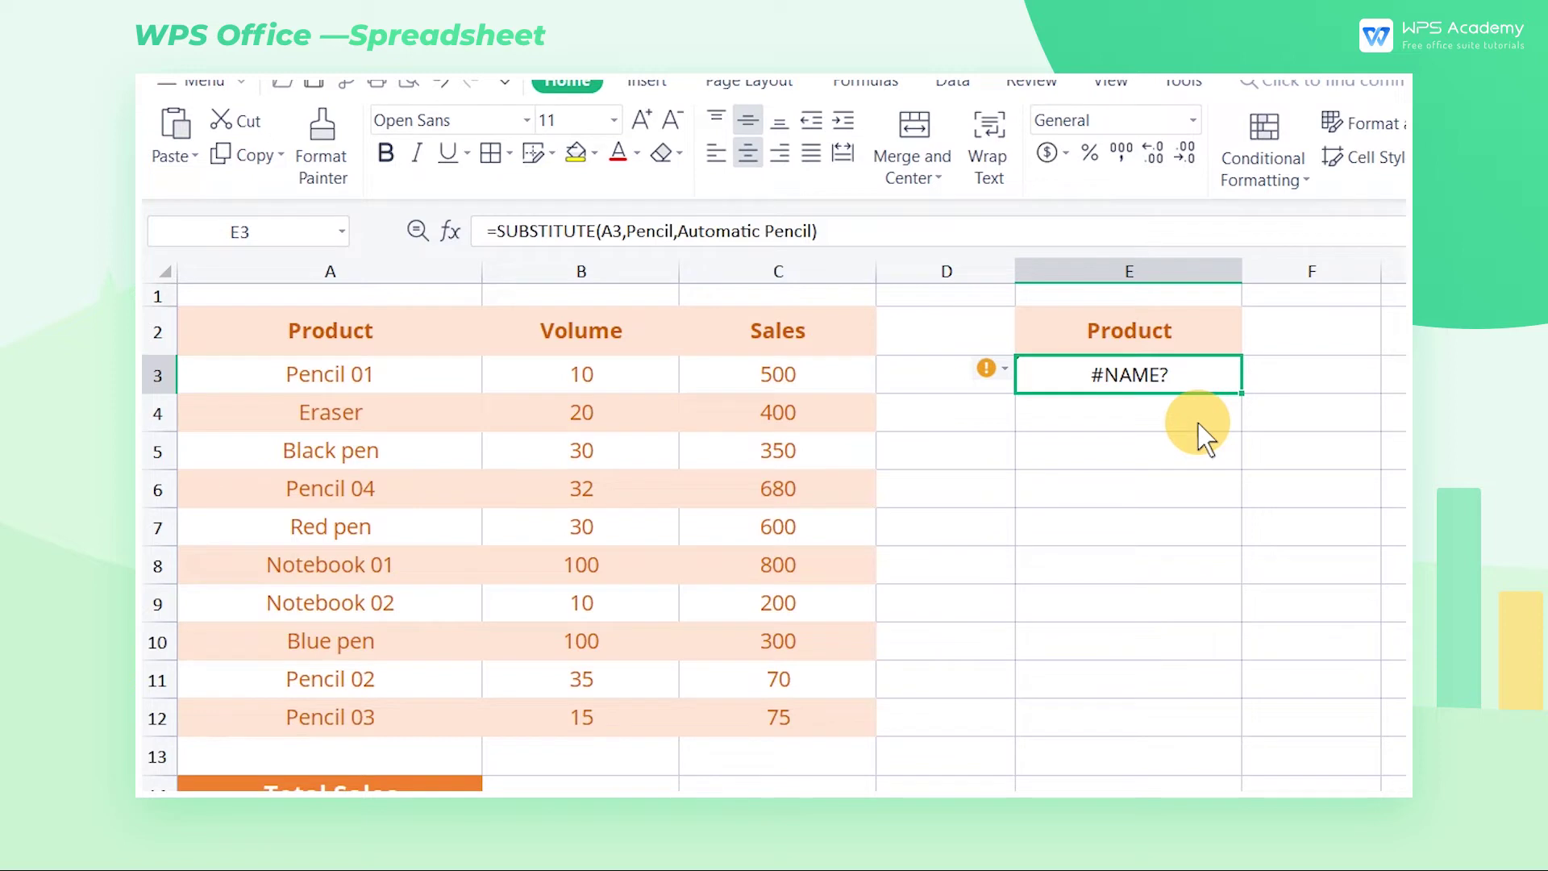
{"action": "double_click", "coordinate": [1106, 386]}
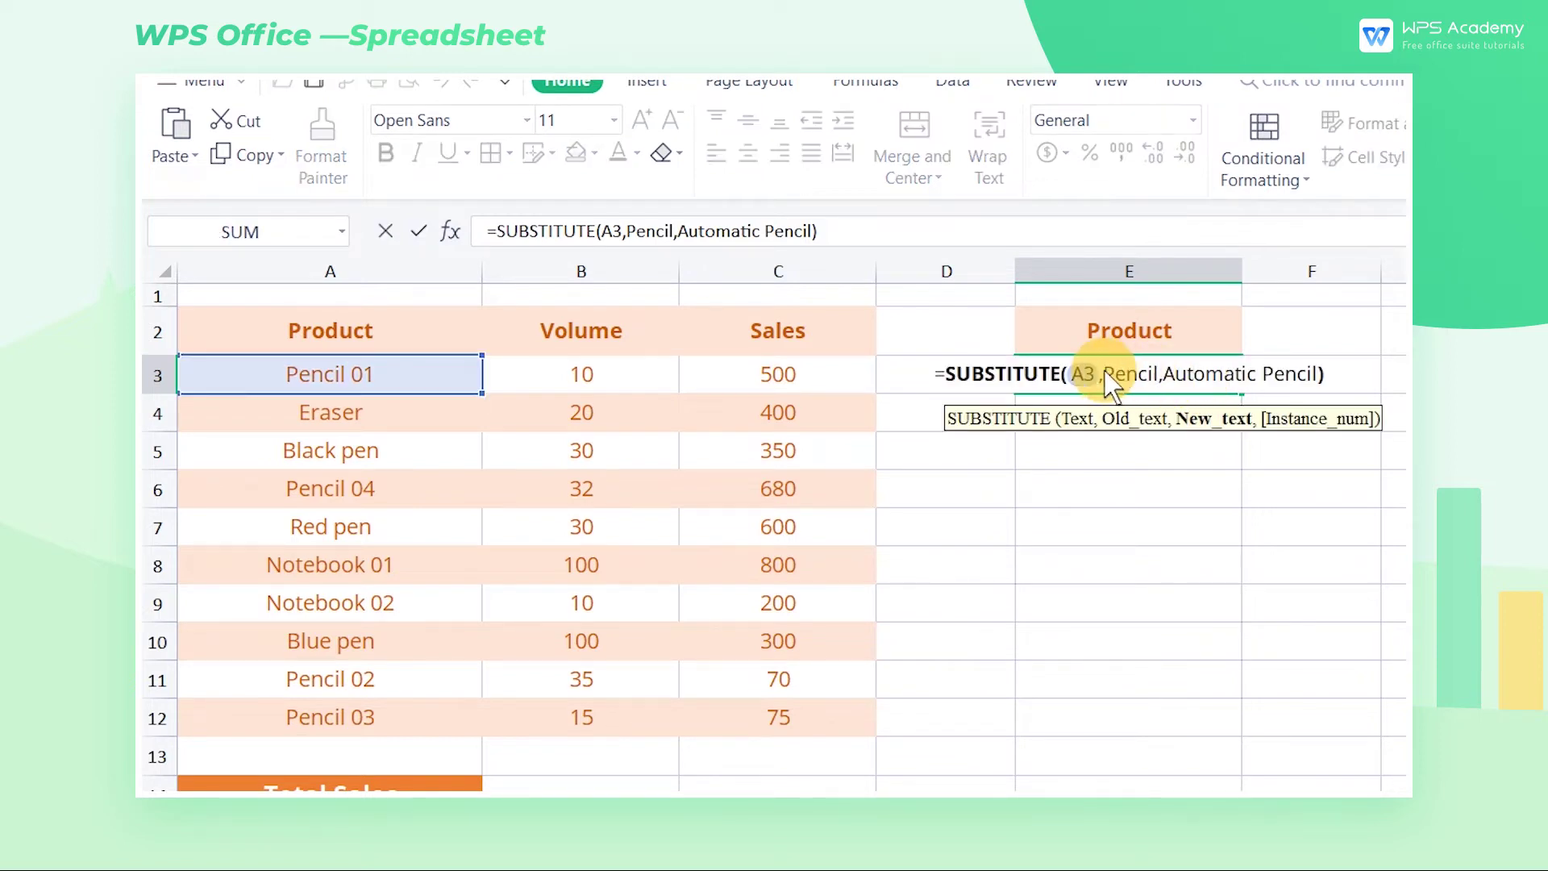
{"action": "type", "text": "\""}
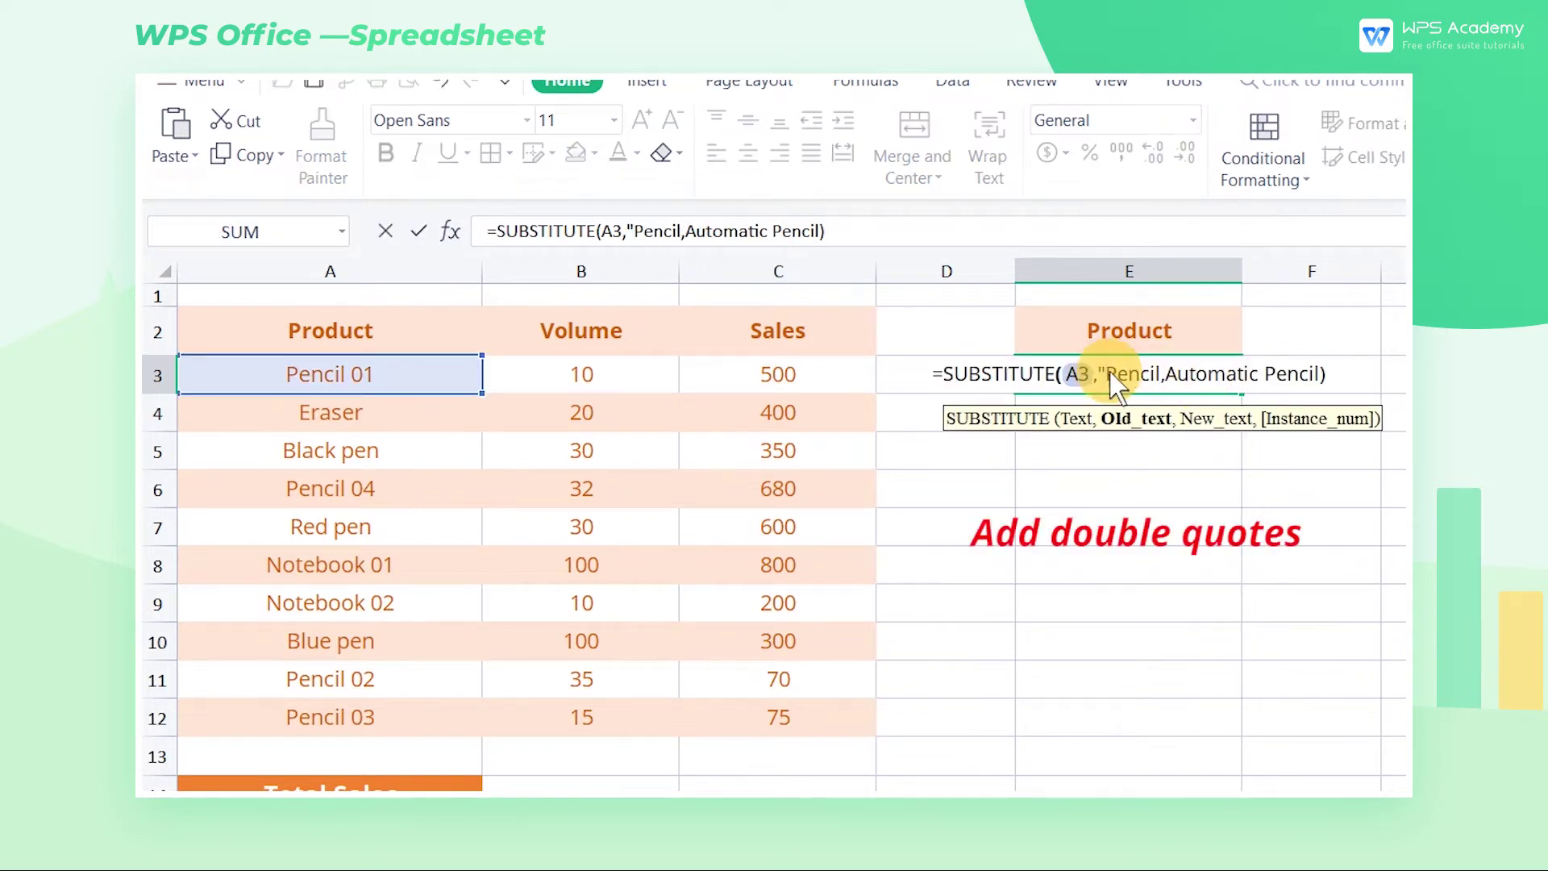
{"action": "type", "text": "\""}
{"action": "key", "text": "Right"}
{"action": "type", "text": "\","}
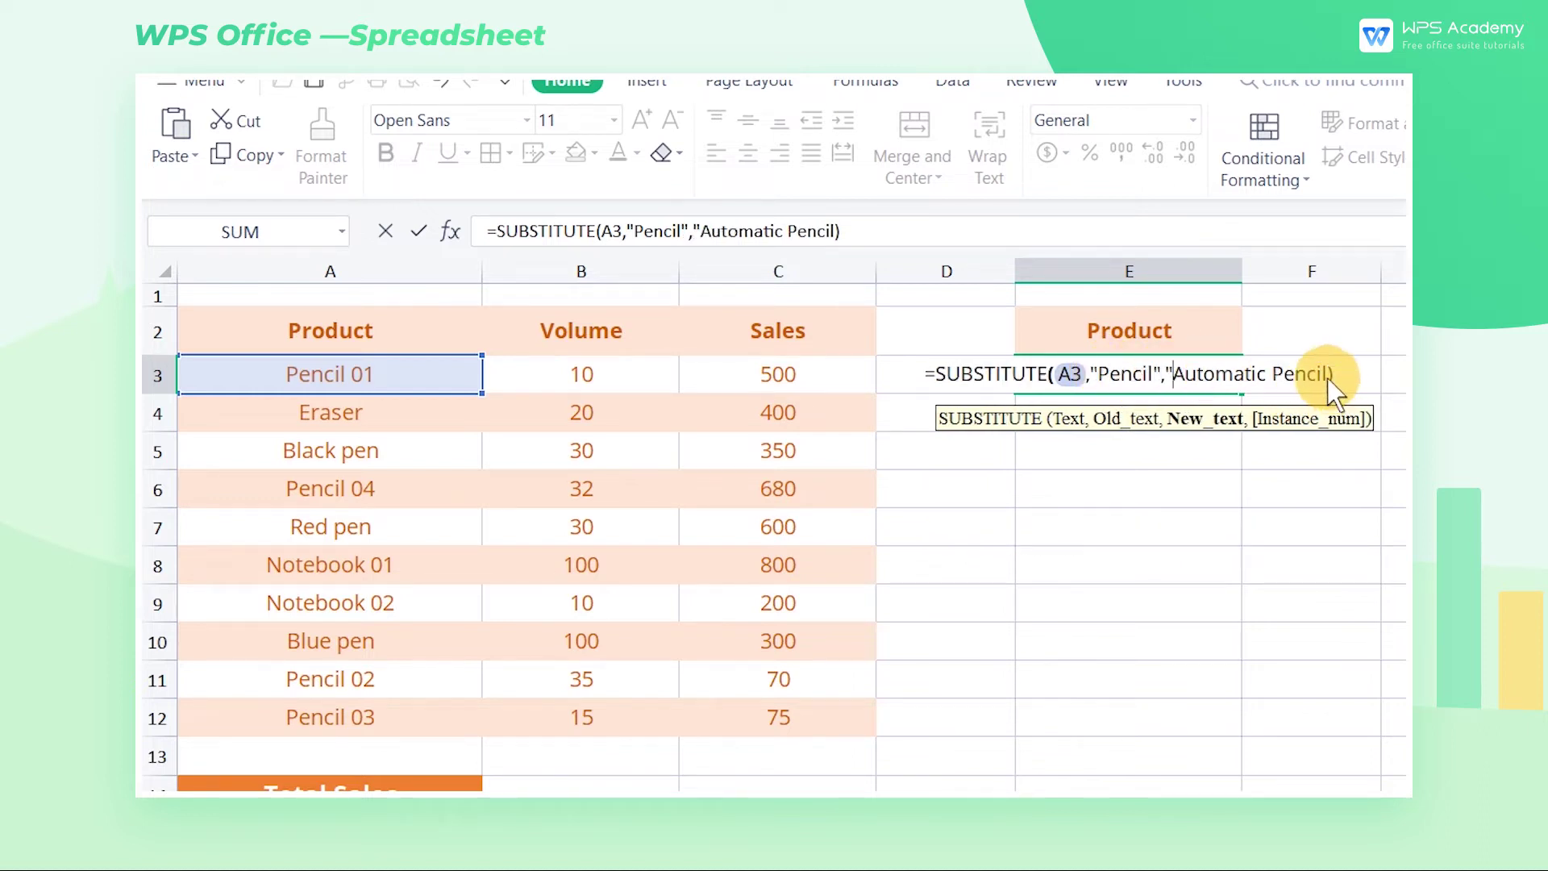
{"action": "type", "text": "\""}
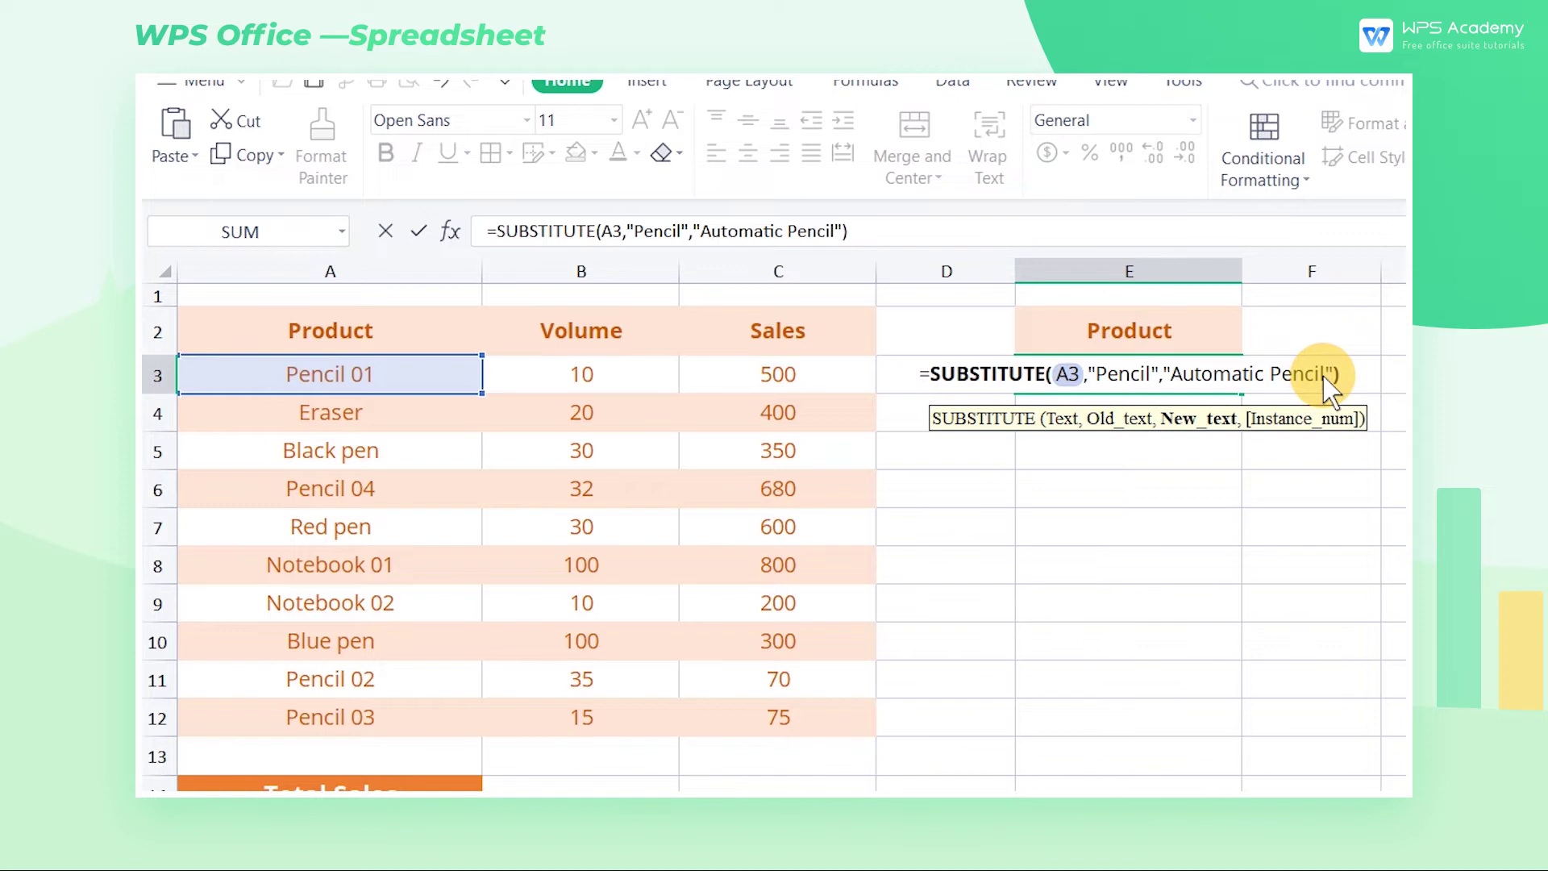
{"action": "key", "text": "Return"}
Step: Fill E3's formula down to E12 to list the renamed products
{"action": "left_click", "coordinate": [1240, 387]}
{"action": "left_click_drag", "start_coordinate": [1241, 393], "coordinate": [1214, 732]}
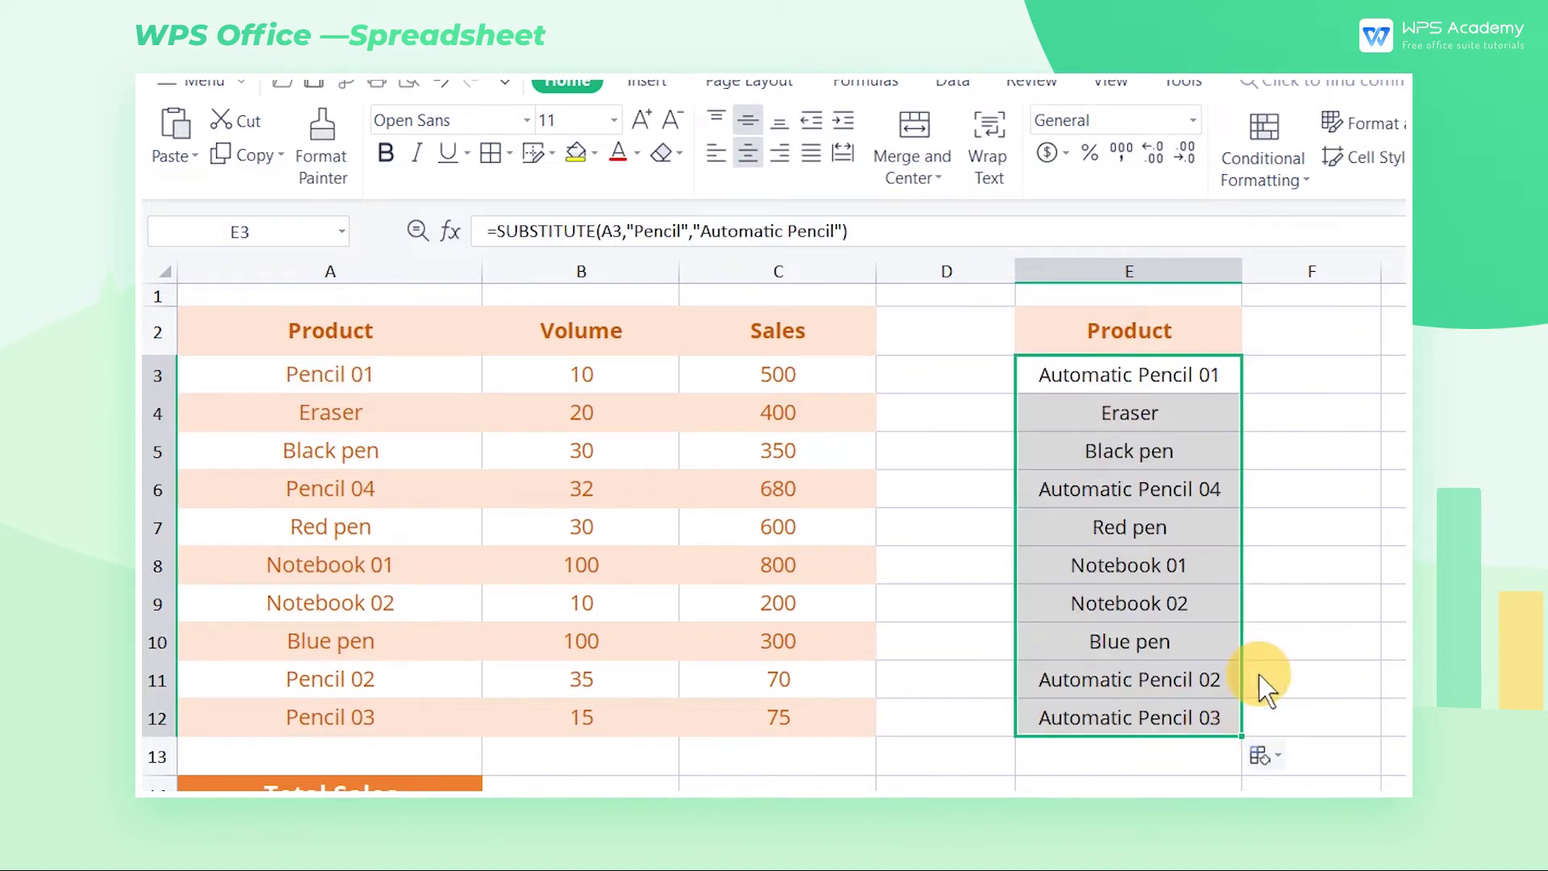
{"action": "left_click", "coordinate": [1340, 578]}
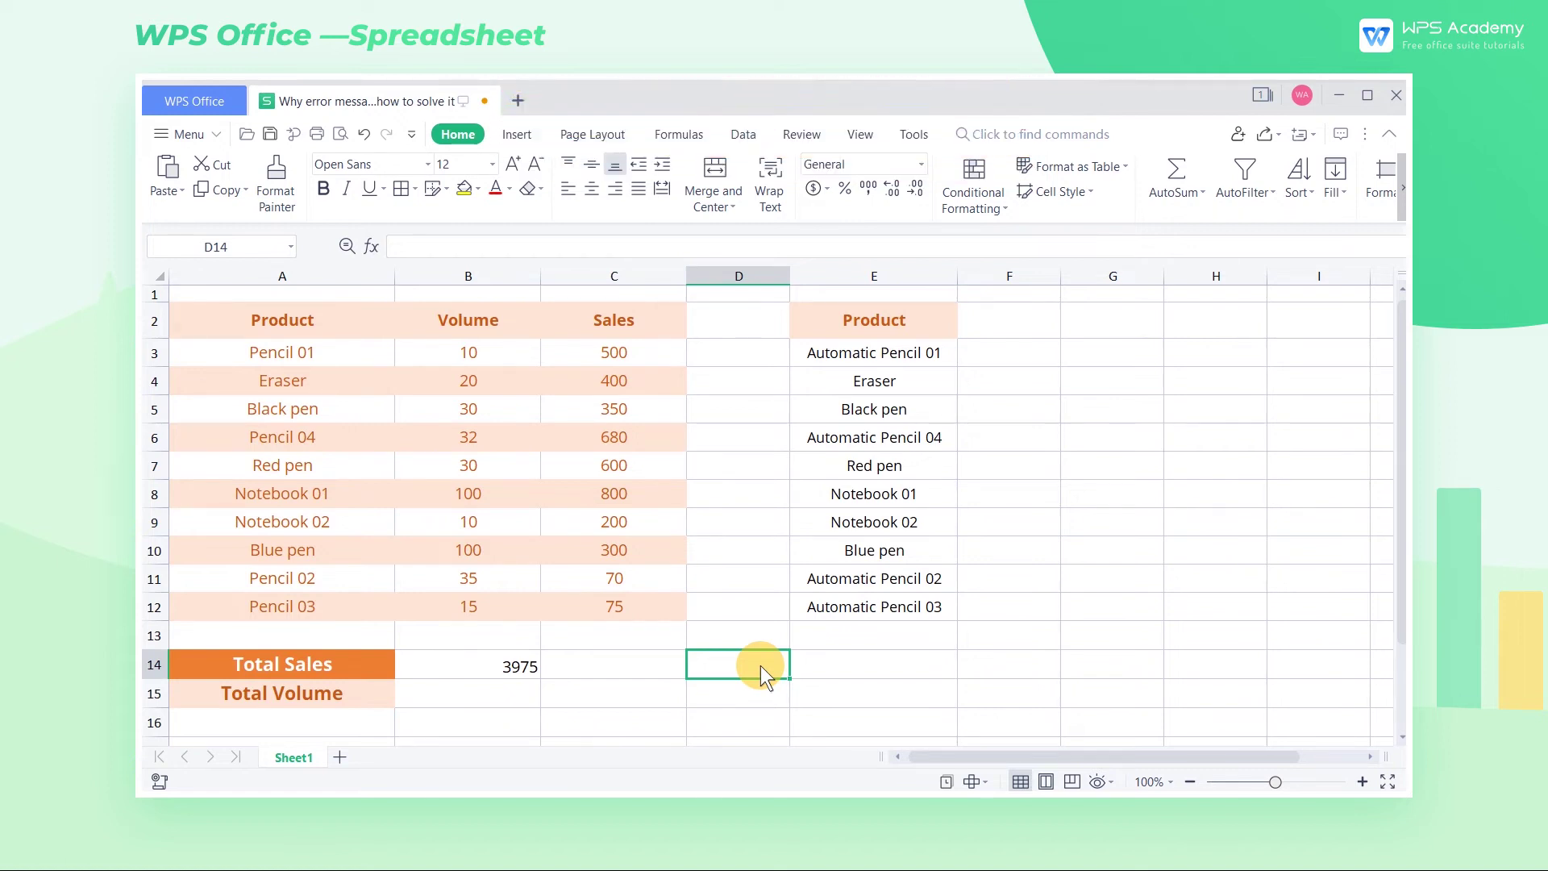
Step: Enter =SUM(B3B12) in B15 for Total Volume, which returns #NAME?
{"action": "left_click", "coordinate": [521, 699]}
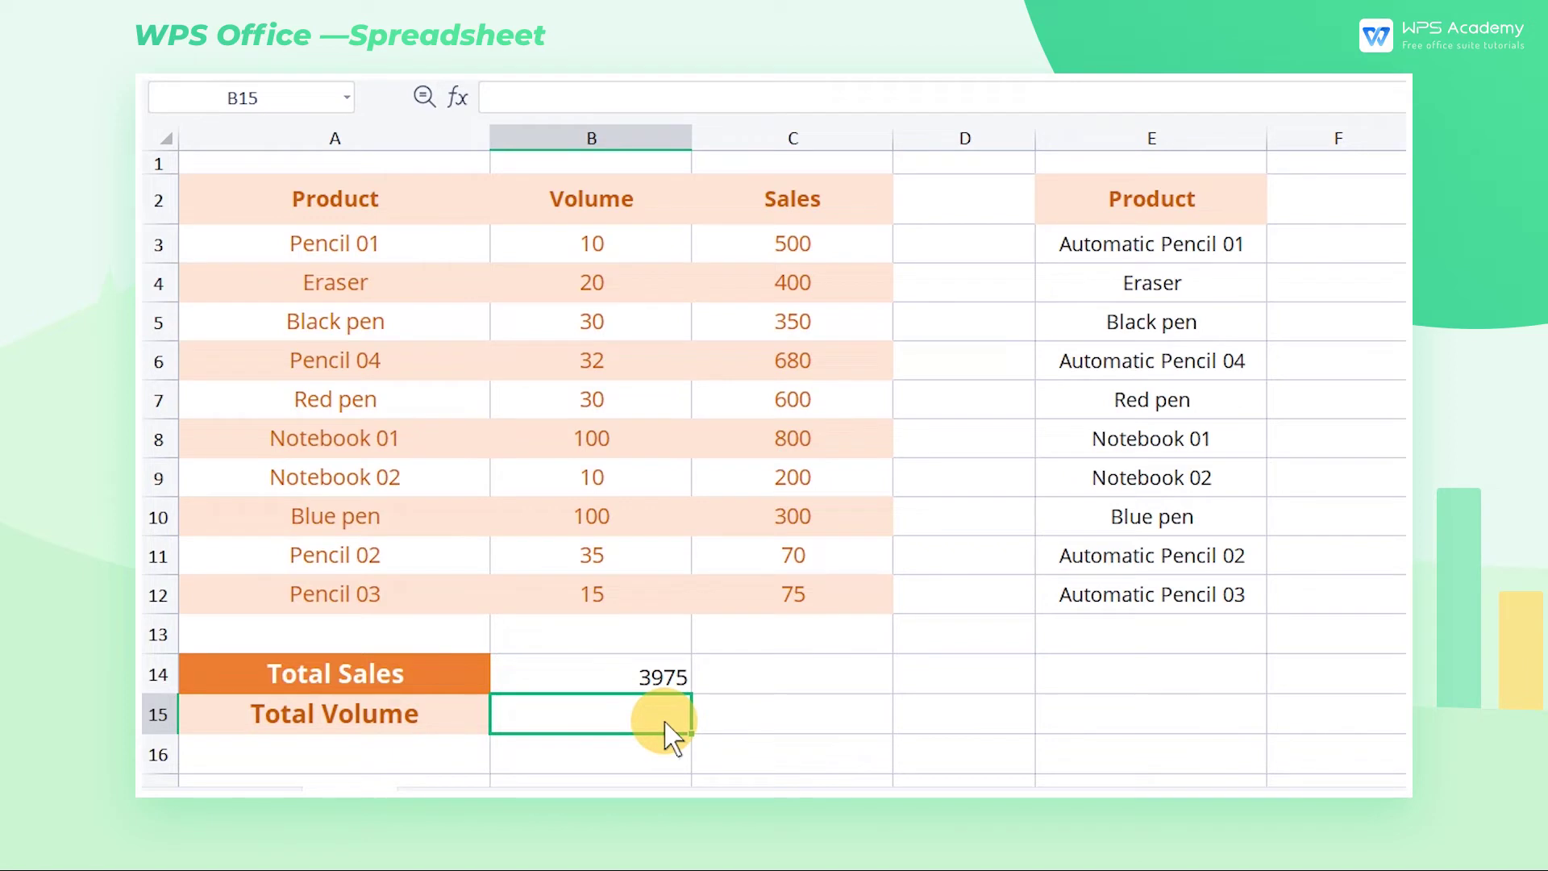
{"action": "type", "text": "=su"}
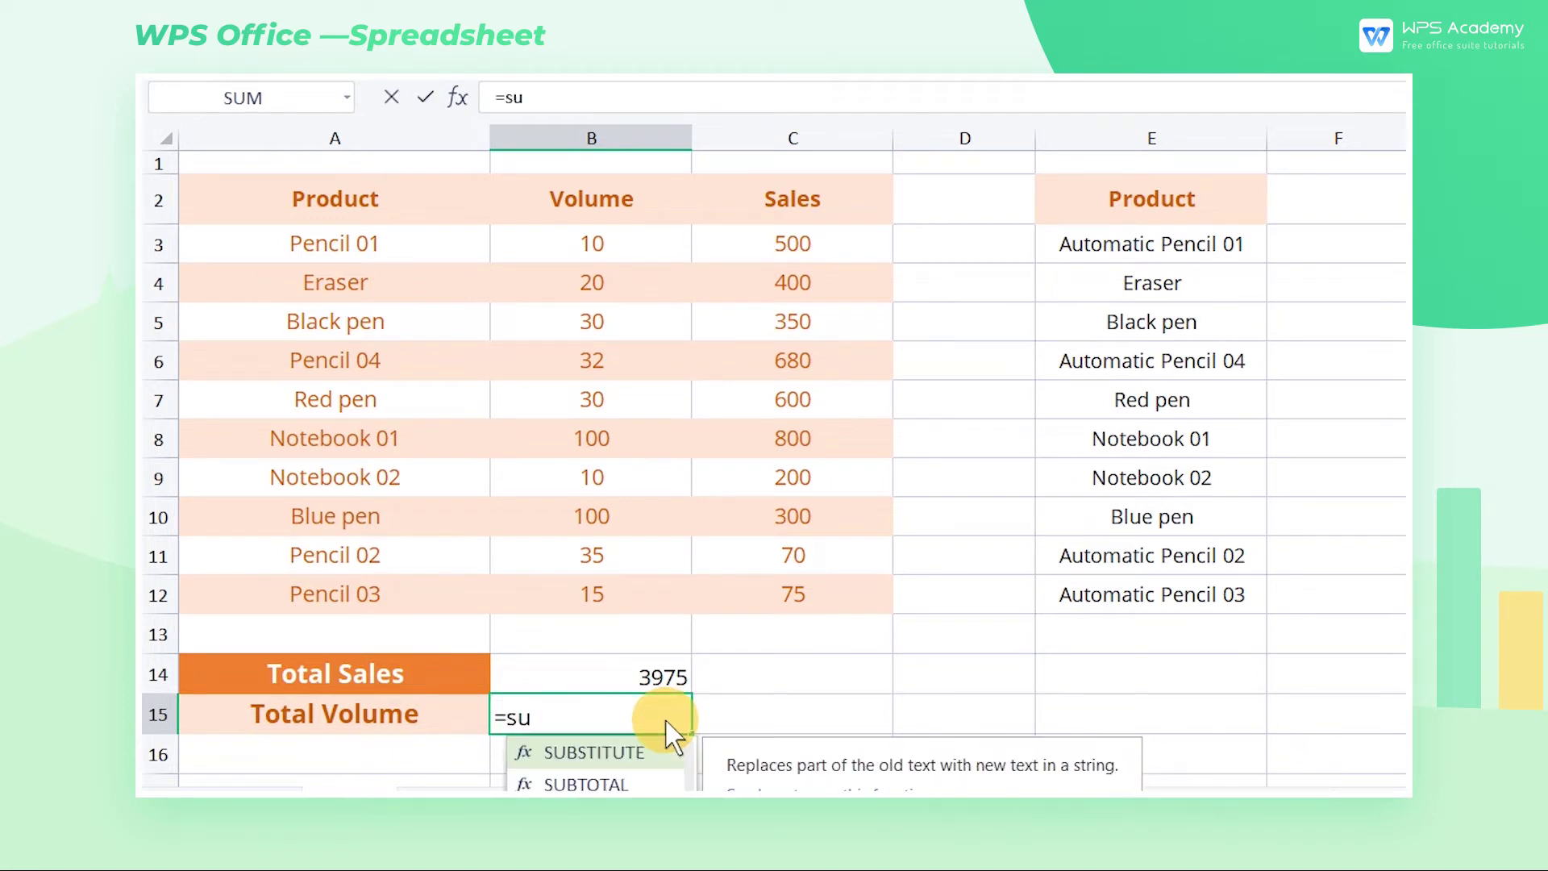
{"action": "type", "text": "m(B3B"}
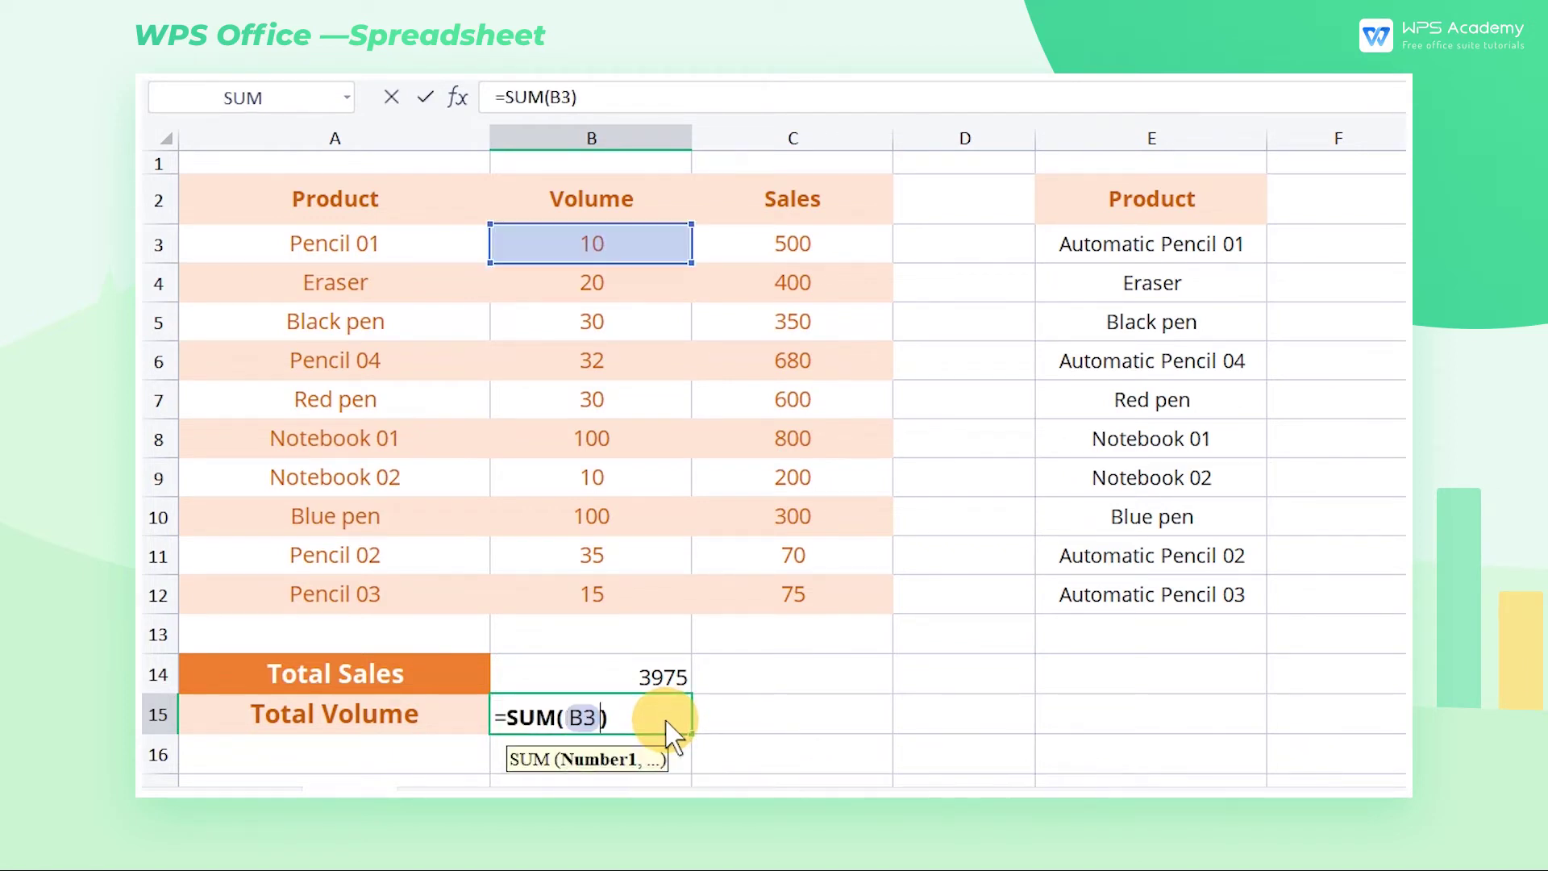
{"action": "type", "text": "12"}
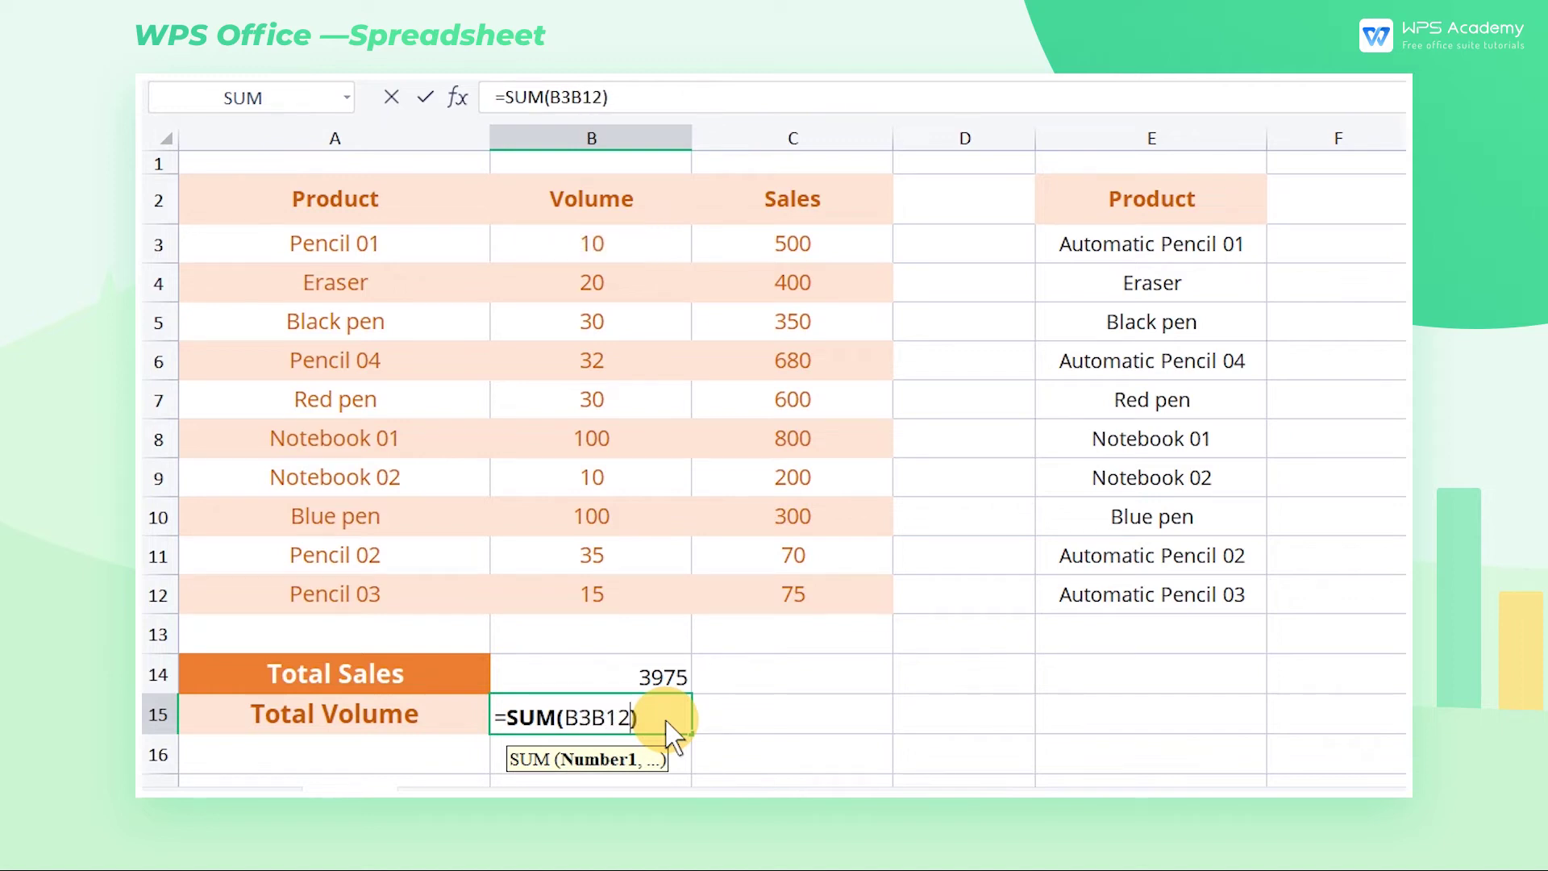
{"action": "key", "text": "Return"}
Step: Add the missing colon so B15 reads =SUM(B3:B12) and shows 382
{"action": "left_click", "coordinate": [667, 726]}
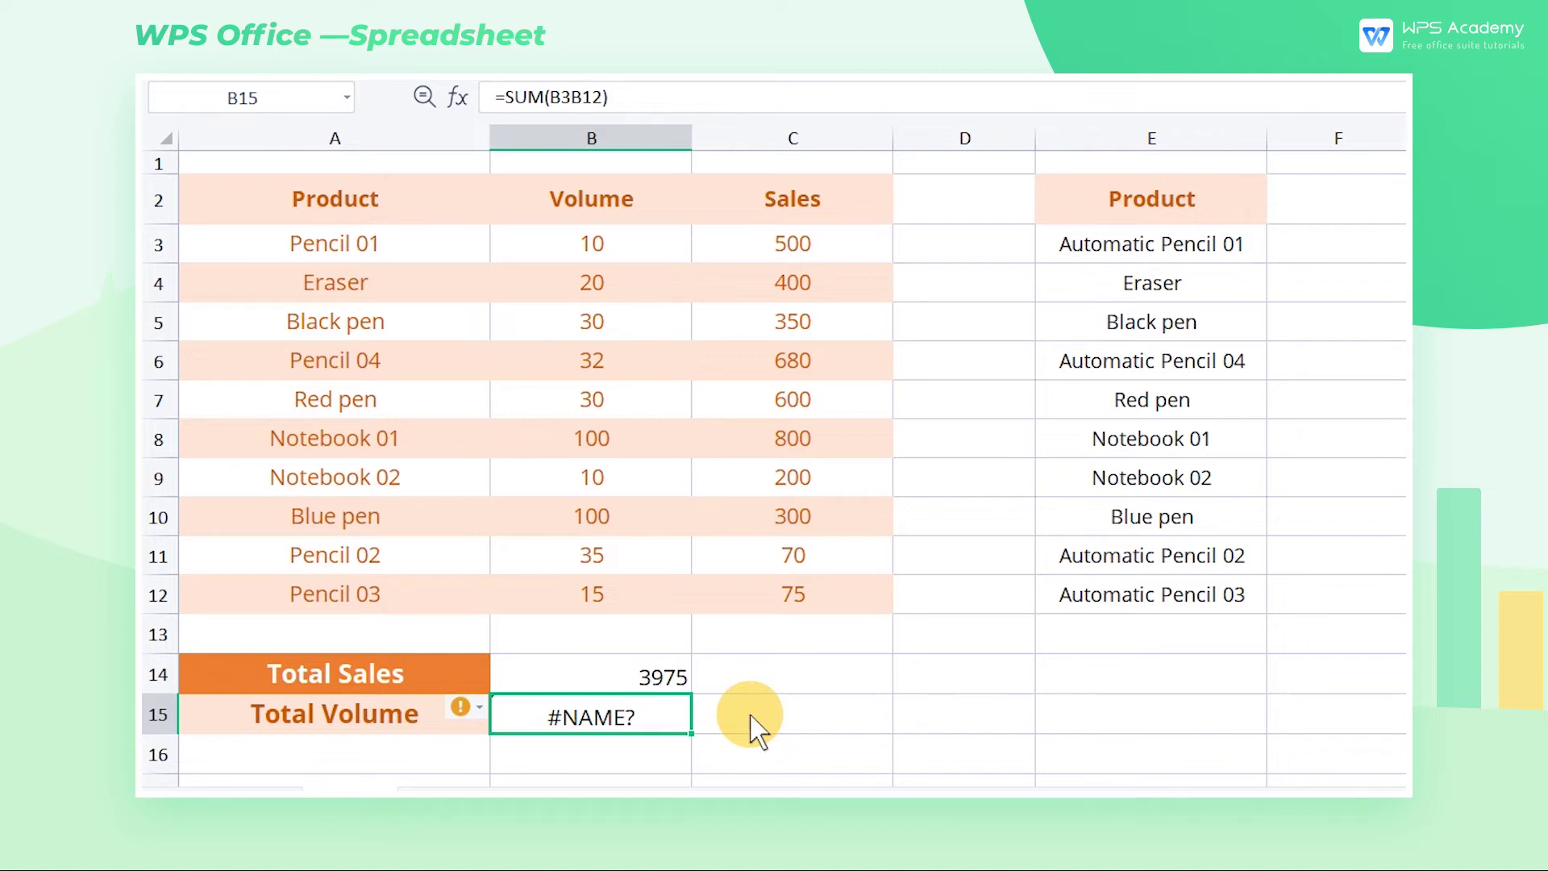
{"action": "double_click", "coordinate": [632, 729]}
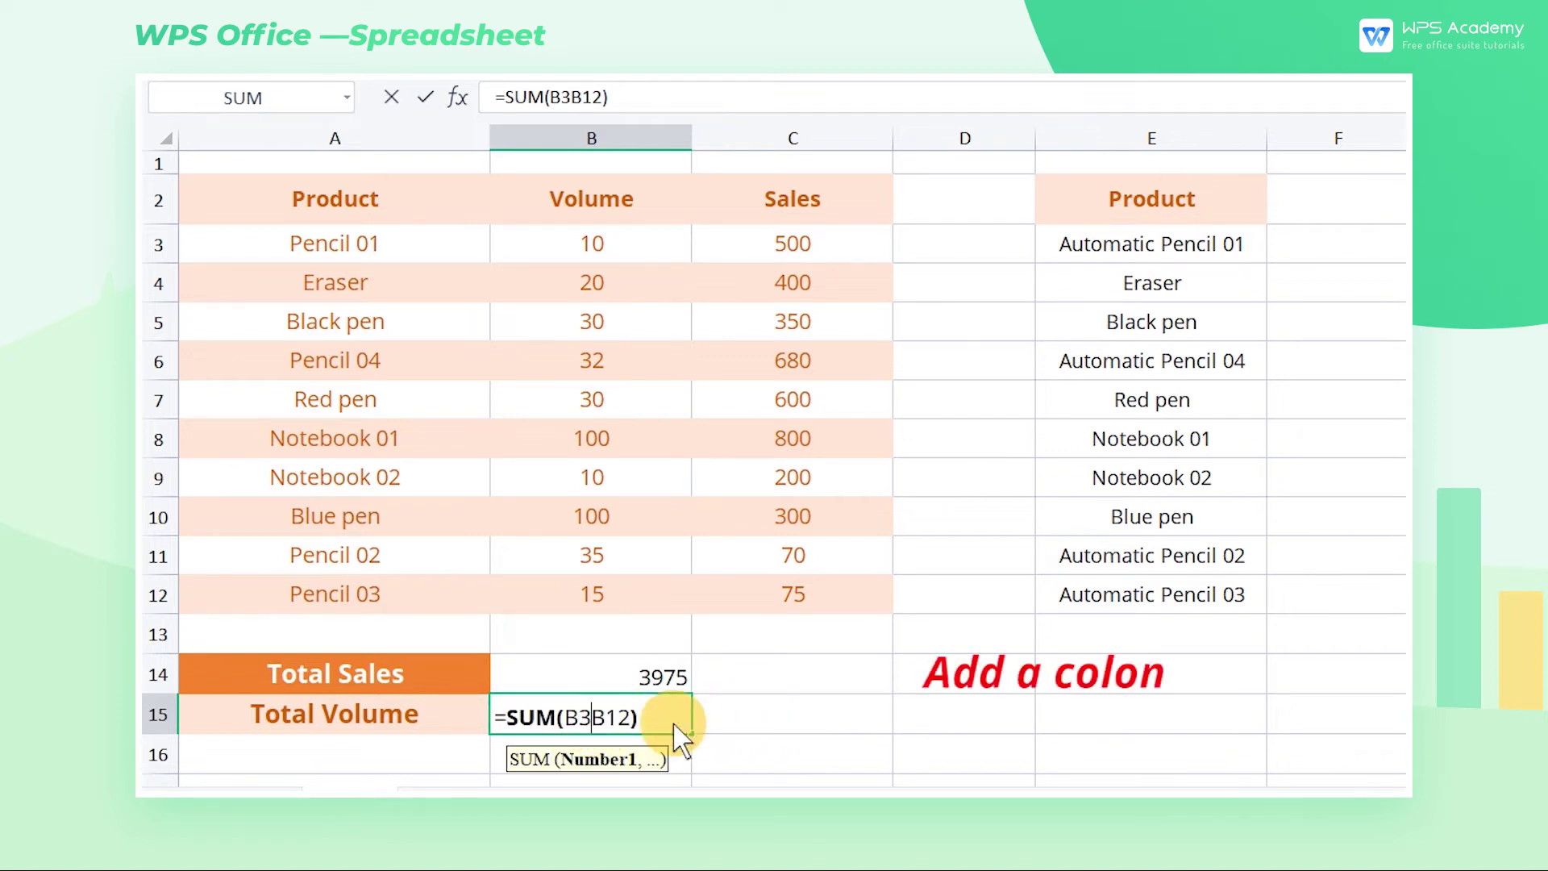
{"action": "type", "text": ":"}
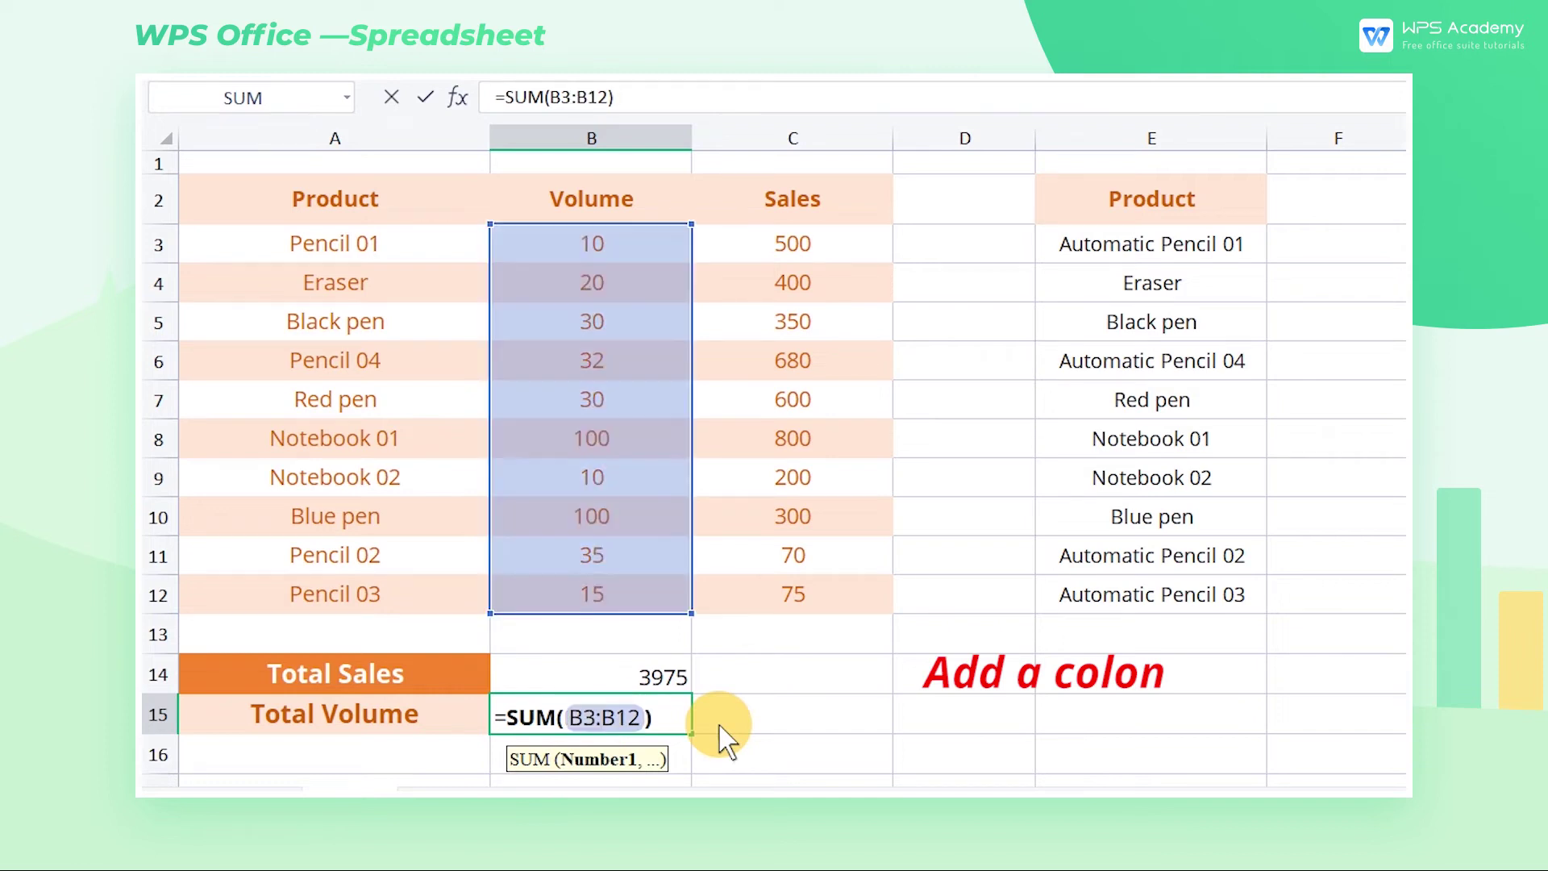
{"action": "key", "text": "Return"}
{"action": "left_click", "coordinate": [669, 715]}
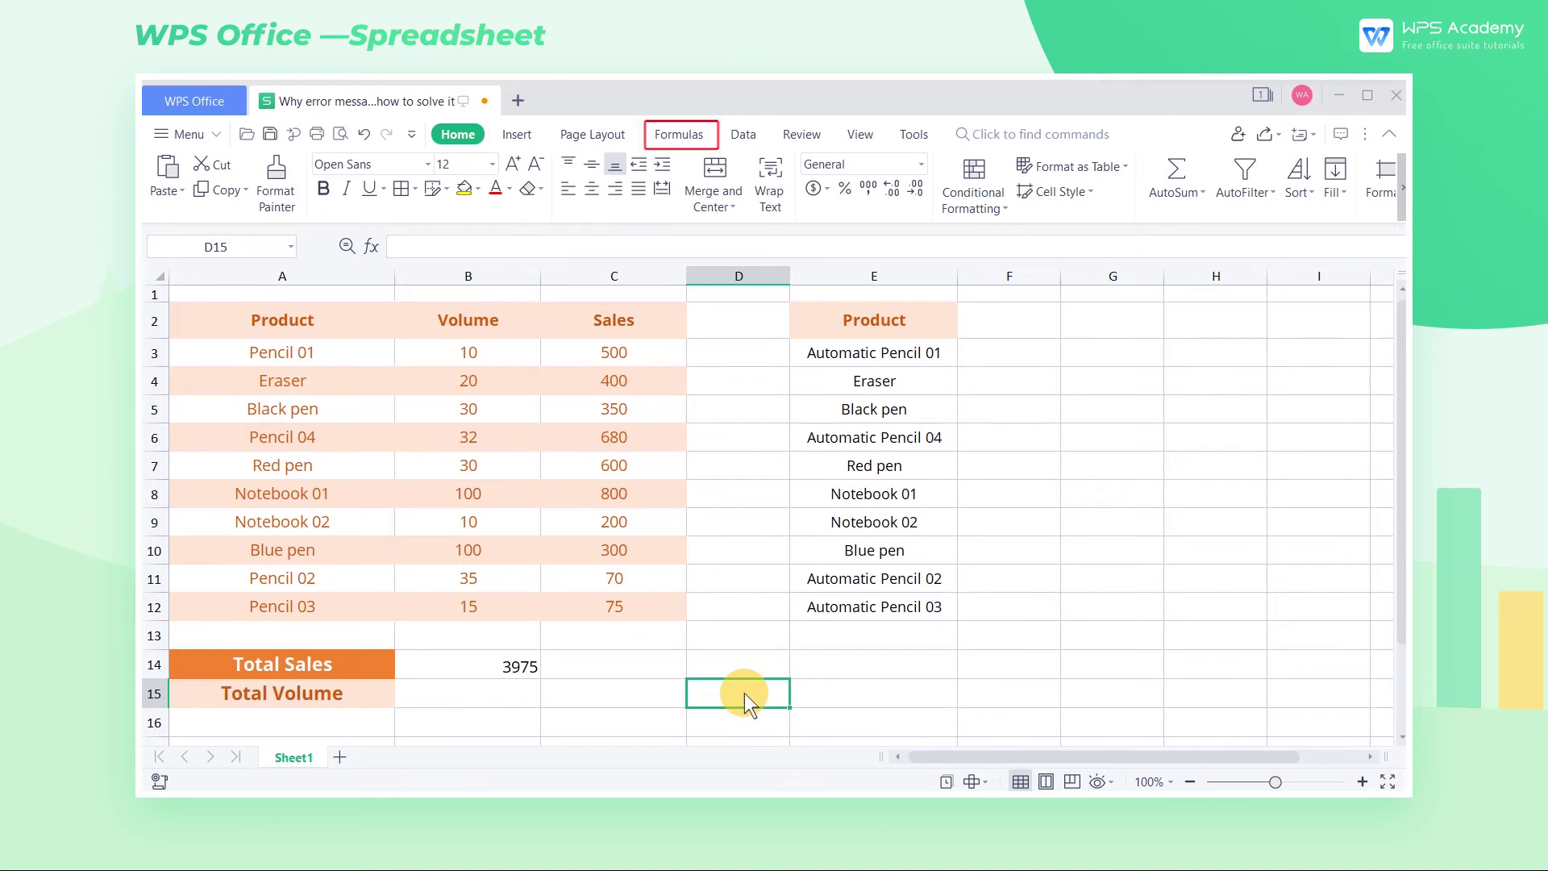
Step: Define the name Volume for Sheet1!$B$3:$B$12, then start a =sum formula in B15
{"action": "left_click", "coordinate": [679, 134]}
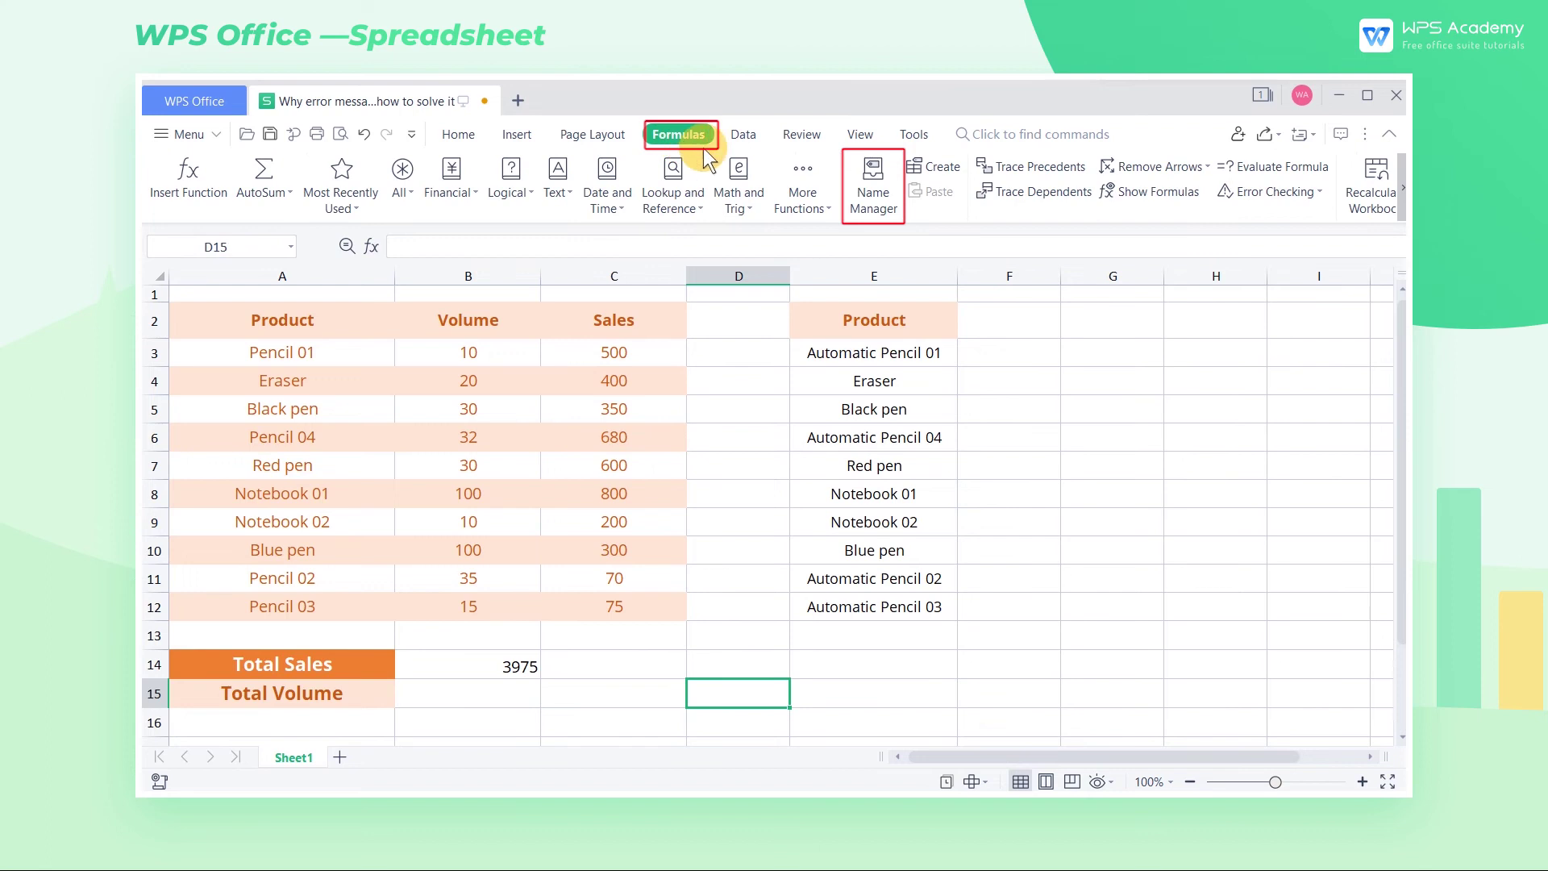
{"action": "left_click", "coordinate": [868, 193]}
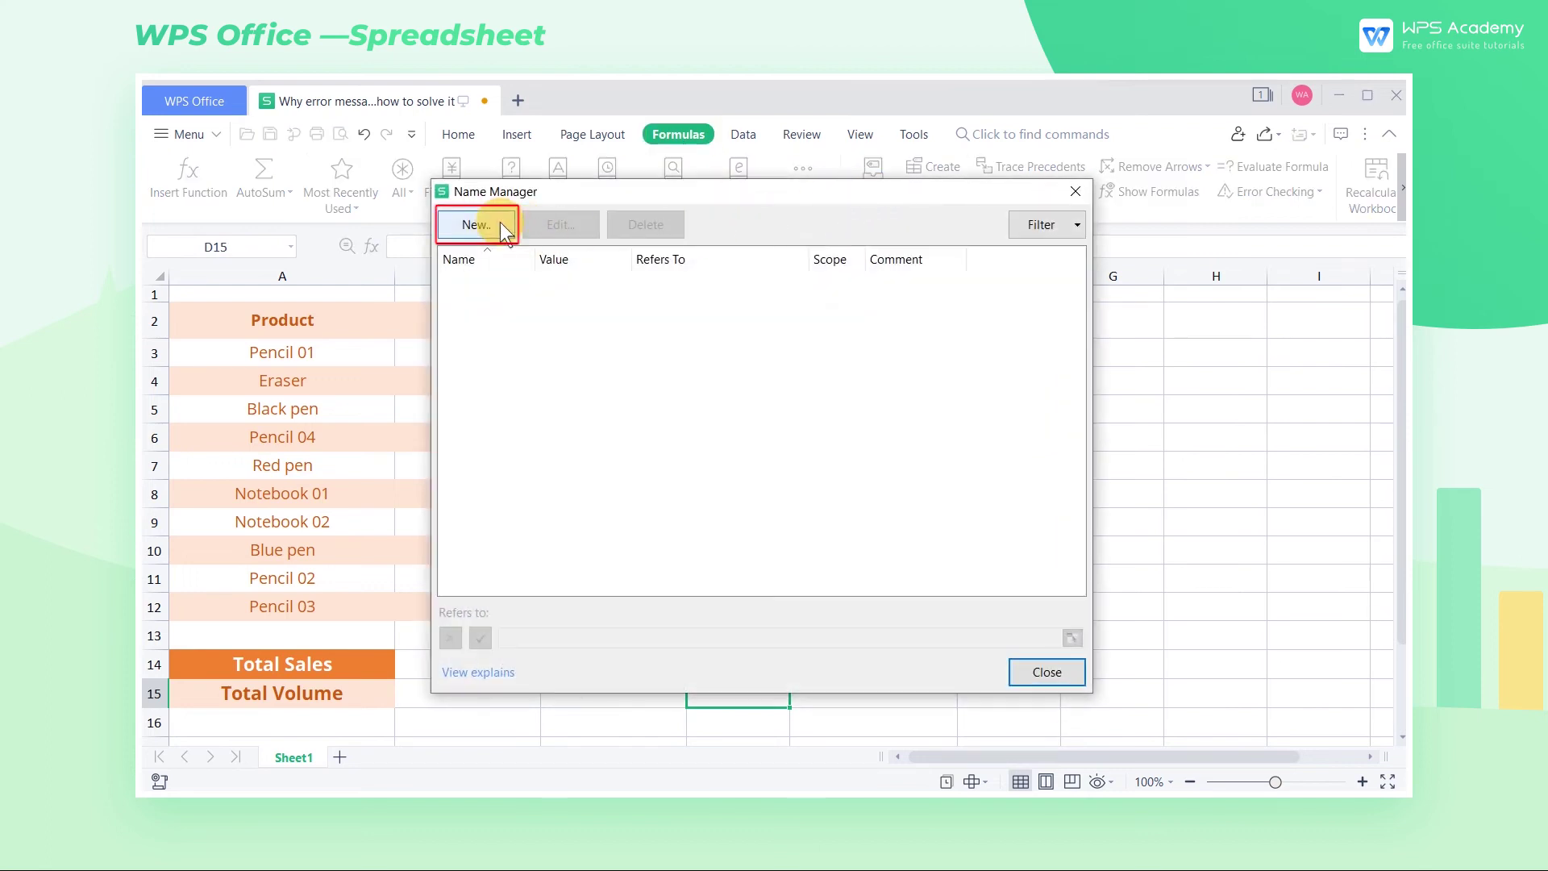
{"action": "left_click", "coordinate": [476, 225]}
{"action": "type", "text": "Volume"}
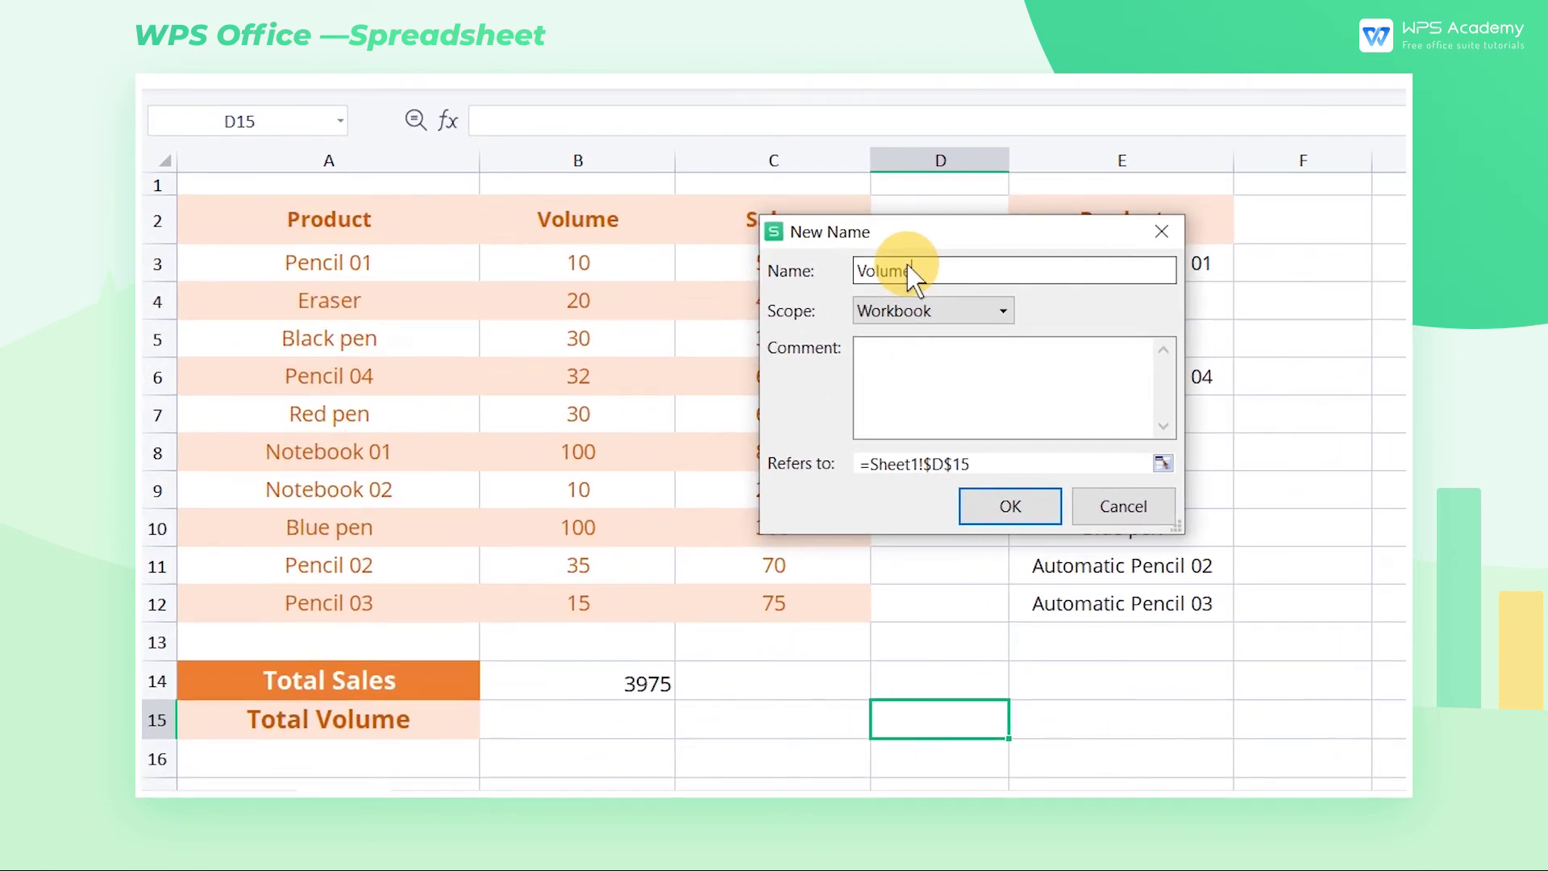
{"action": "left_click", "coordinate": [1162, 463]}
{"action": "left_click_drag", "start_coordinate": [592, 259], "coordinate": [570, 598]}
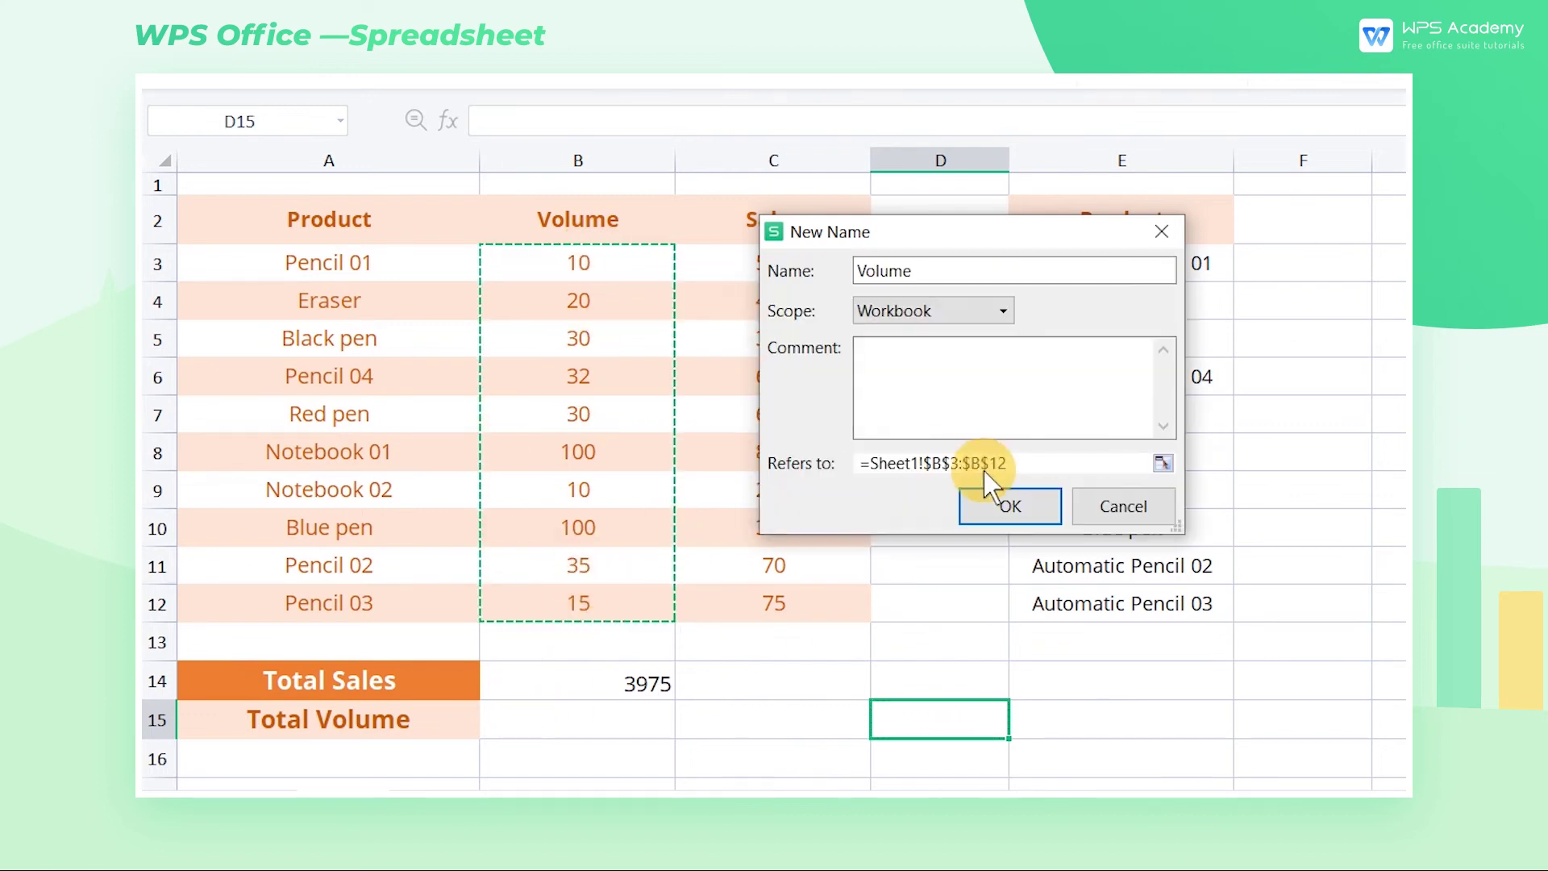
{"action": "left_click", "coordinate": [1024, 508]}
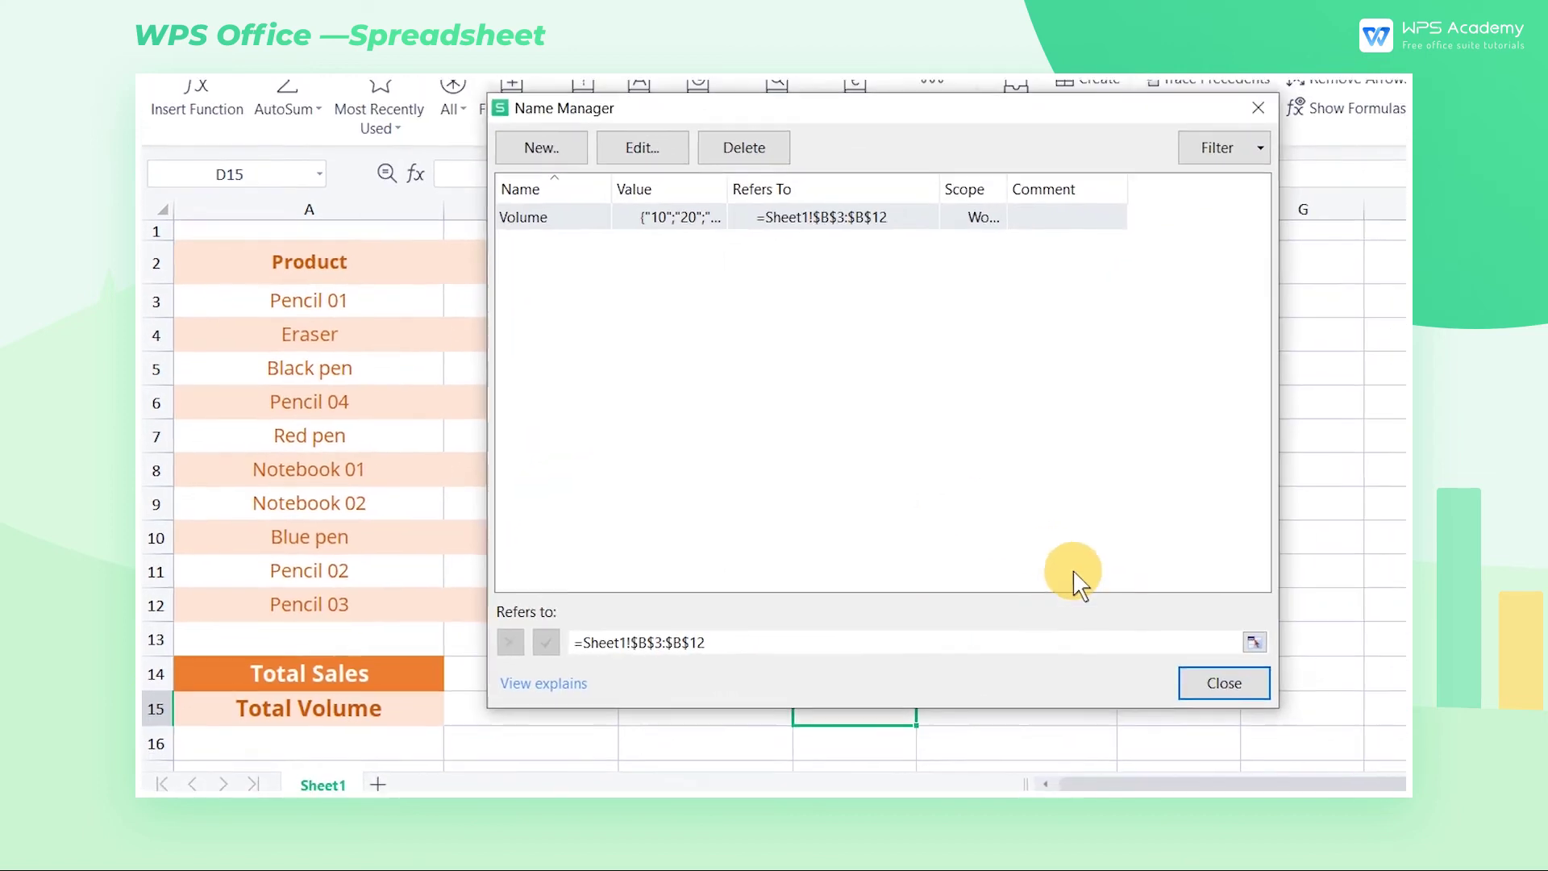
{"action": "left_click", "coordinate": [1310, 688]}
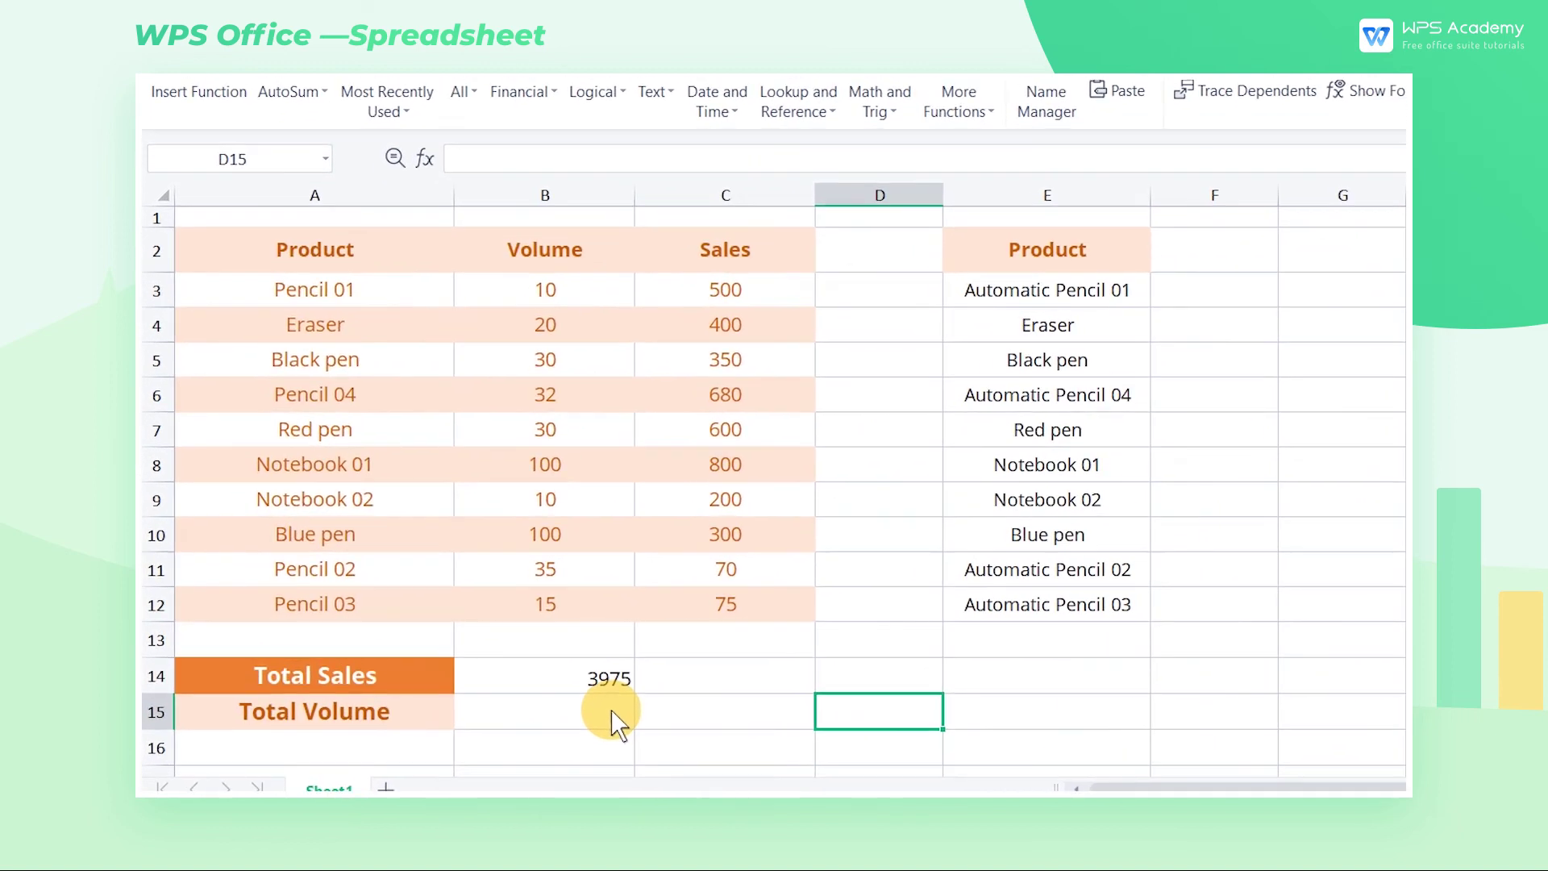
{"action": "left_click", "coordinate": [657, 719]}
{"action": "type", "text": "=sum"}
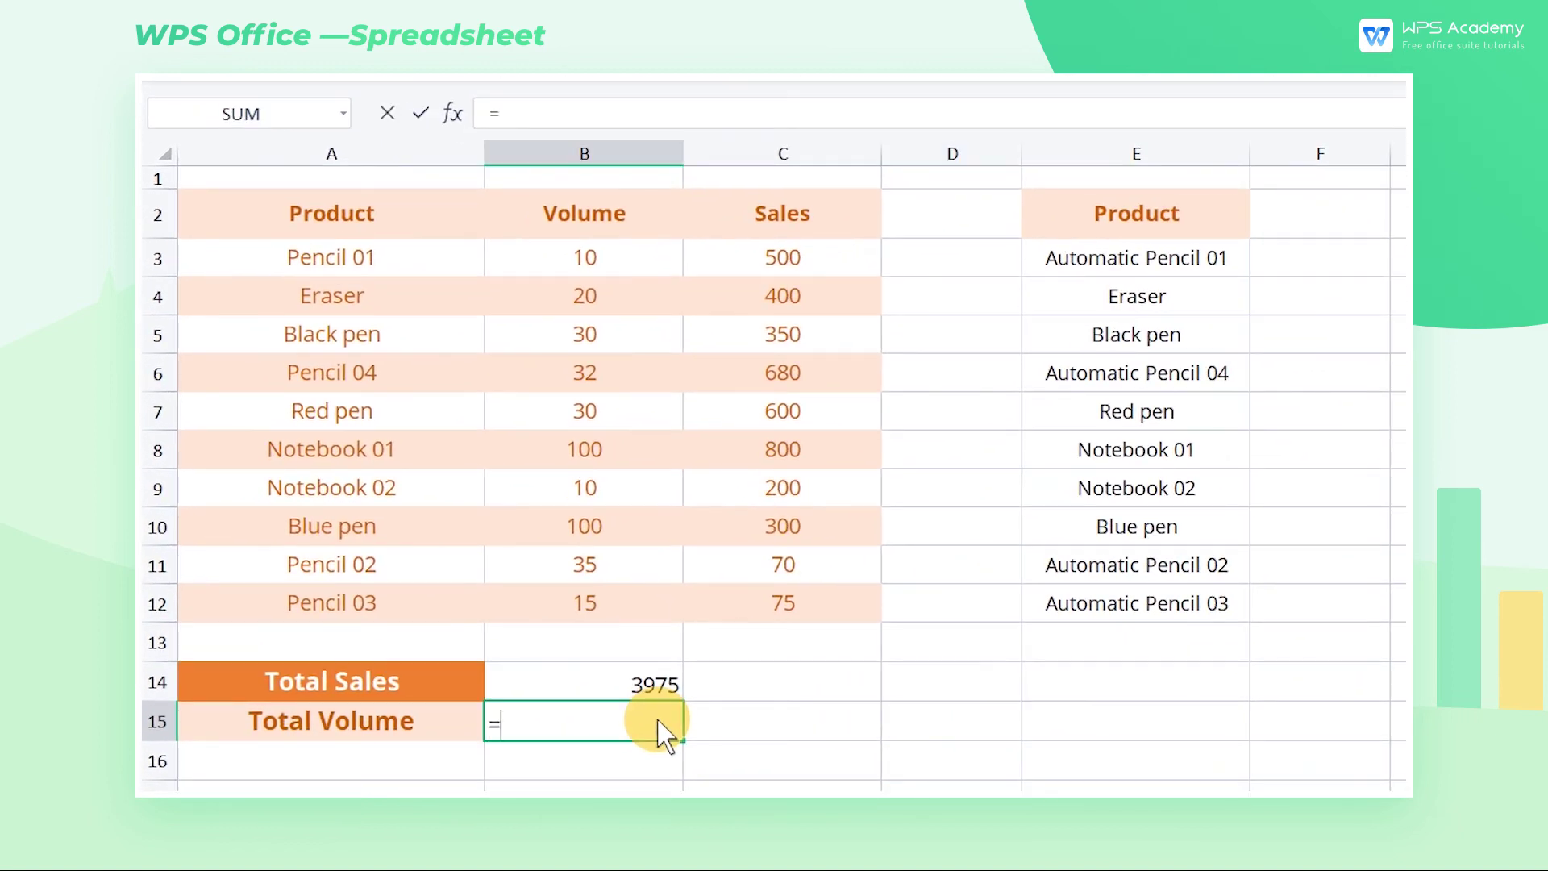